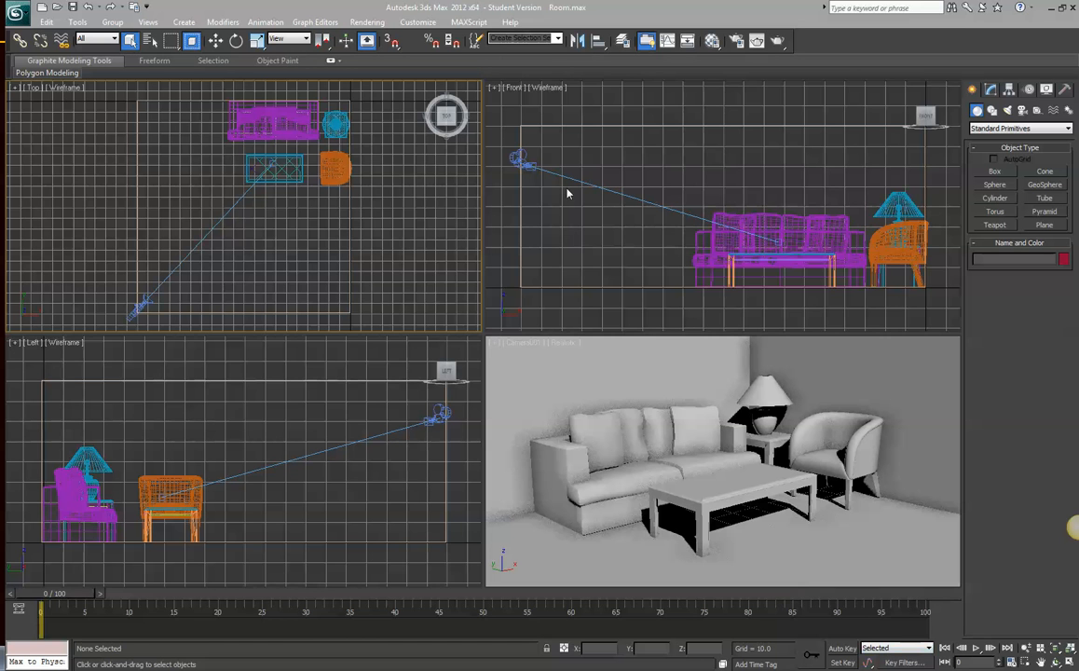
- Select the scene camera, bring up the camera object types and assign Camera001 to the realistic shaded viewport
left_click(520, 160)
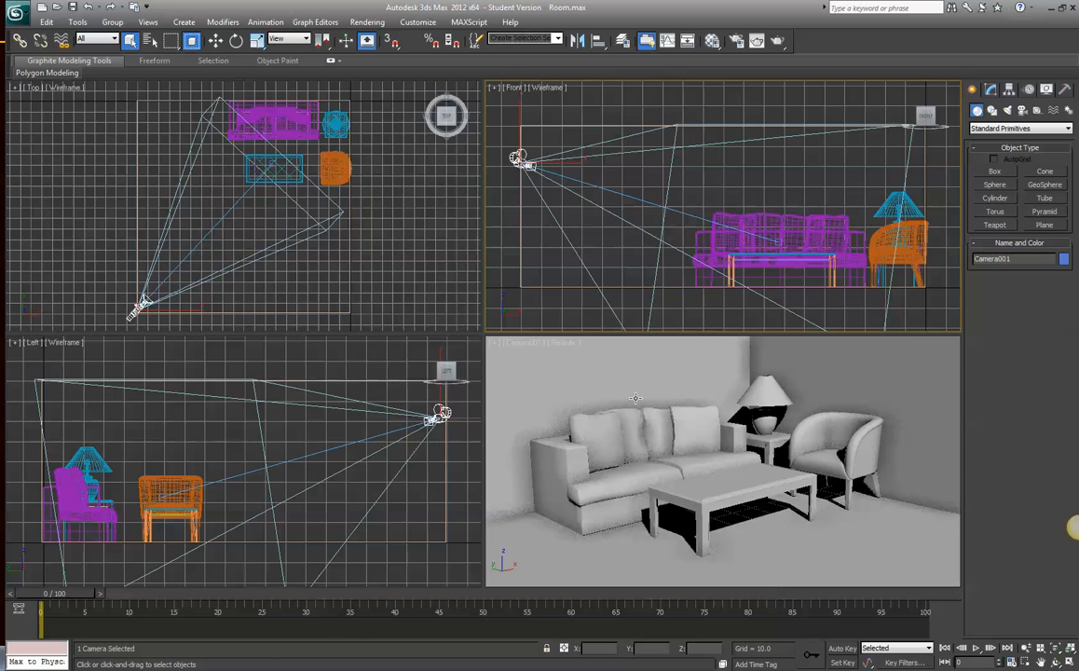
left_click(1023, 111)
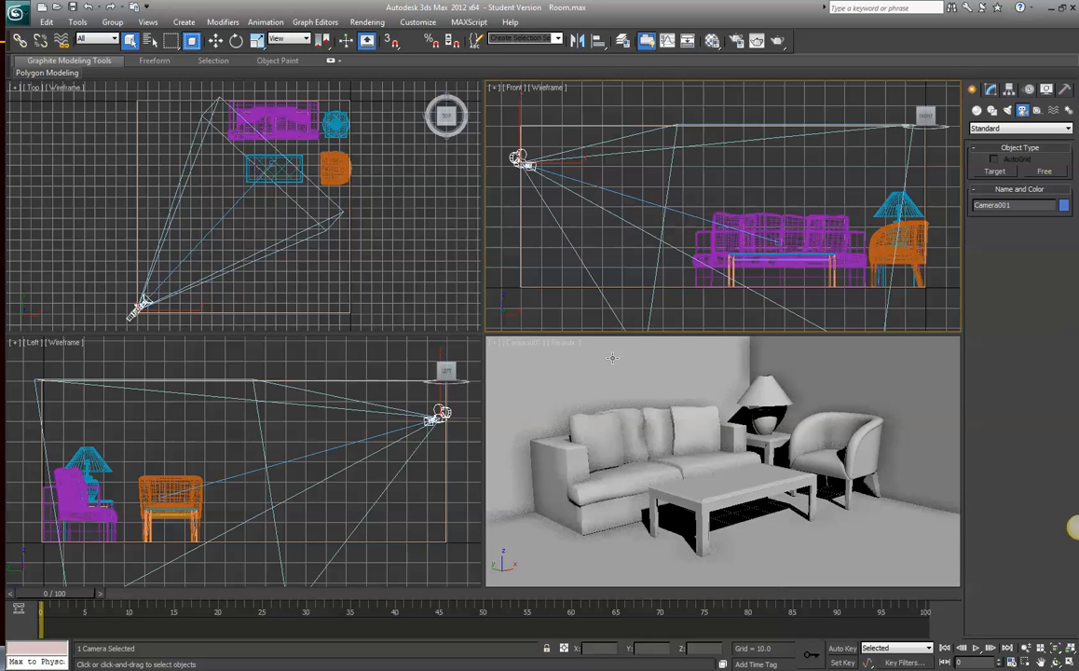
left_click(524, 343)
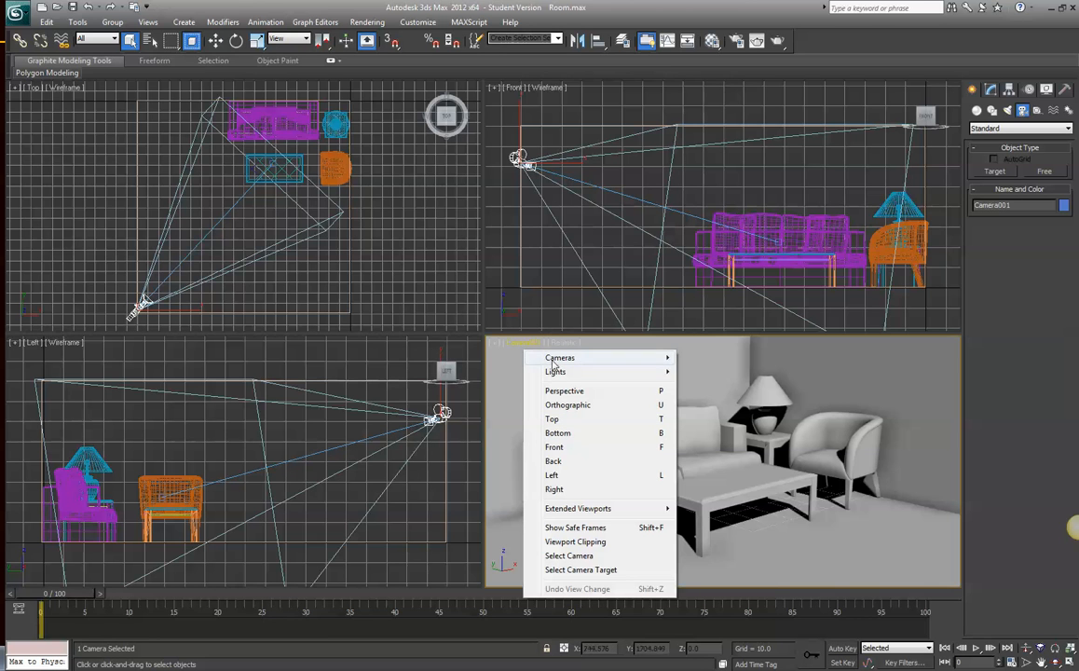
mouse_move(559, 358)
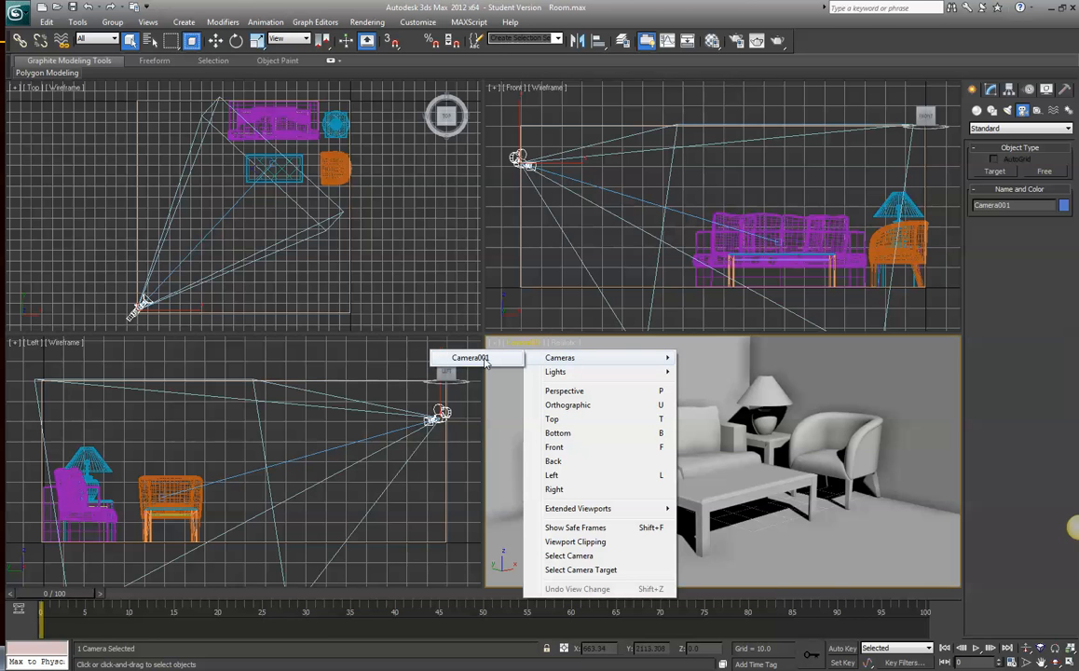
left_click(457, 358)
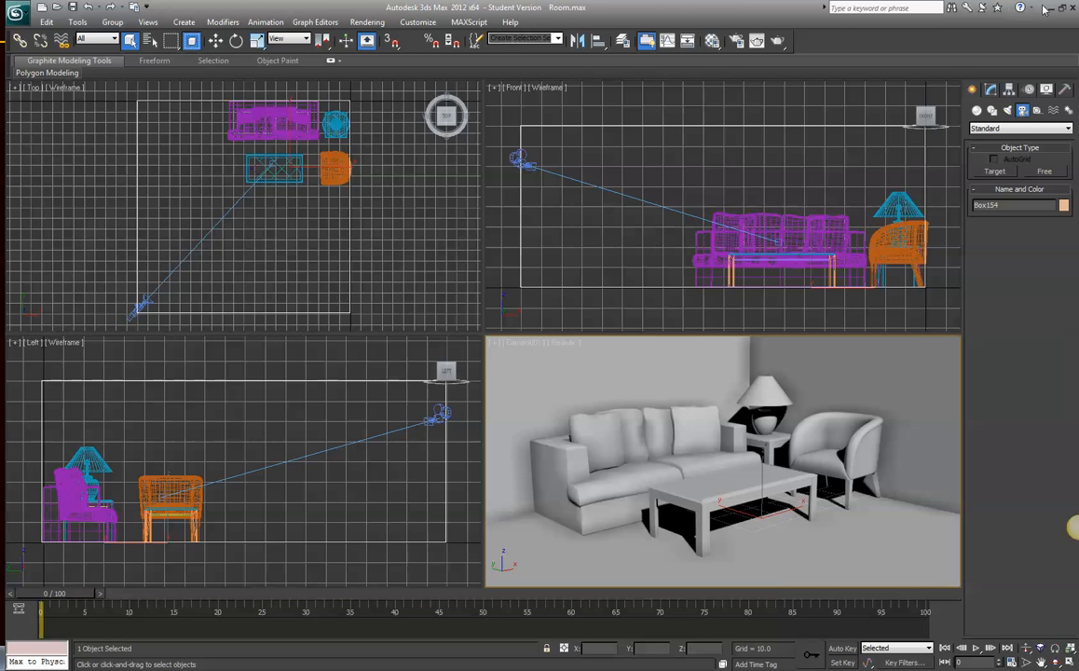
- Create a Standard Target Spot light in the Front view, running straight down from above the ceiling to the floor at the sofa
left_click(1009, 112)
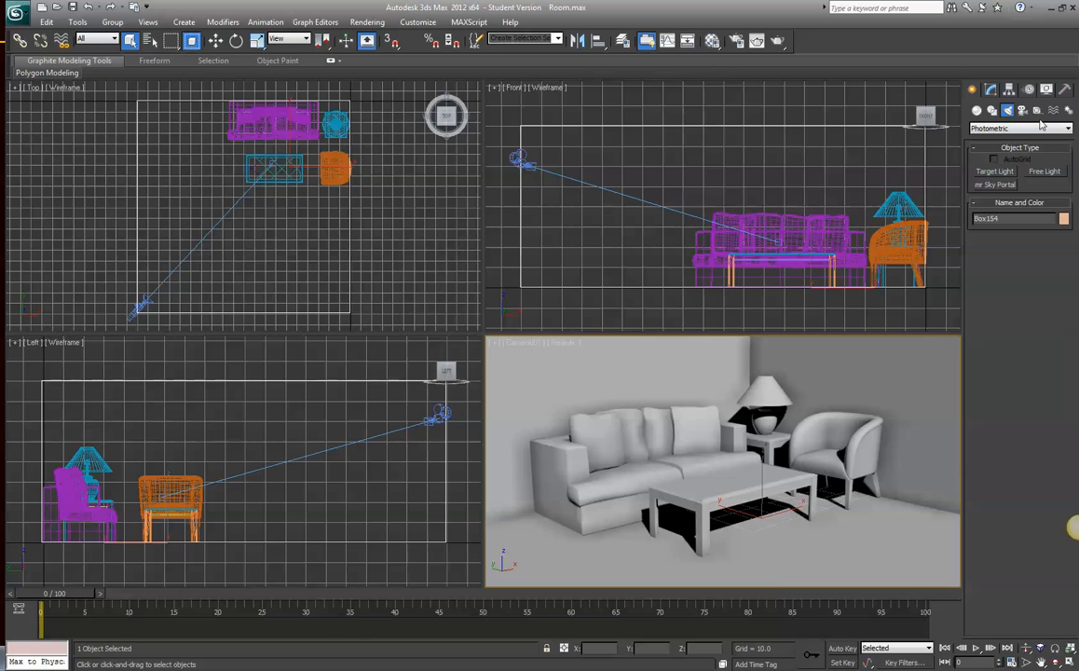
left_click(1069, 128)
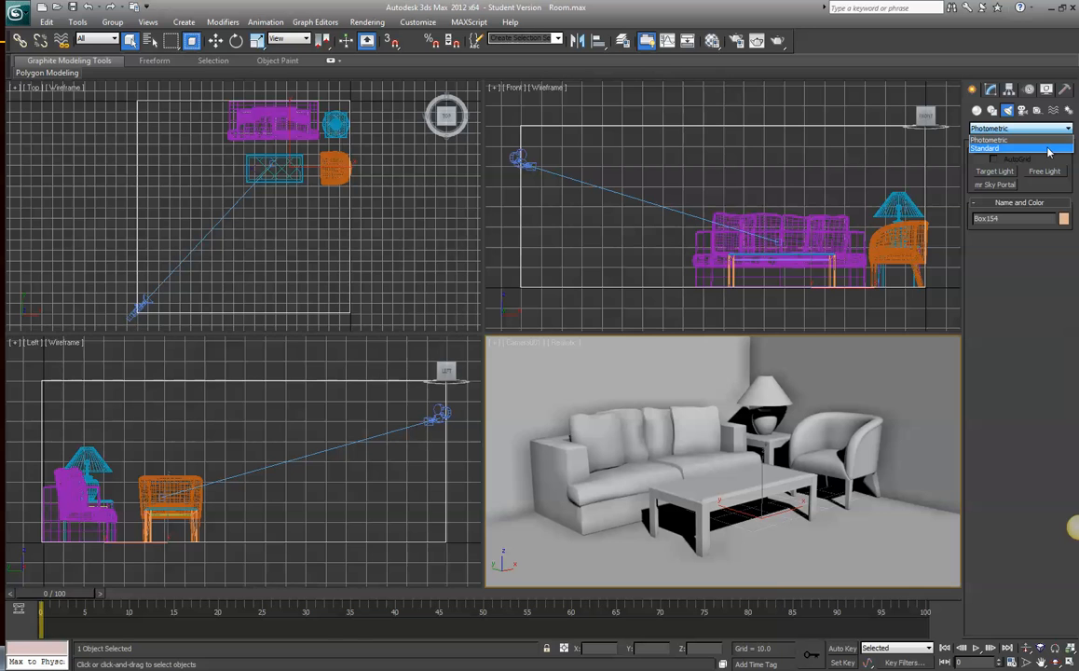
left_click(1049, 149)
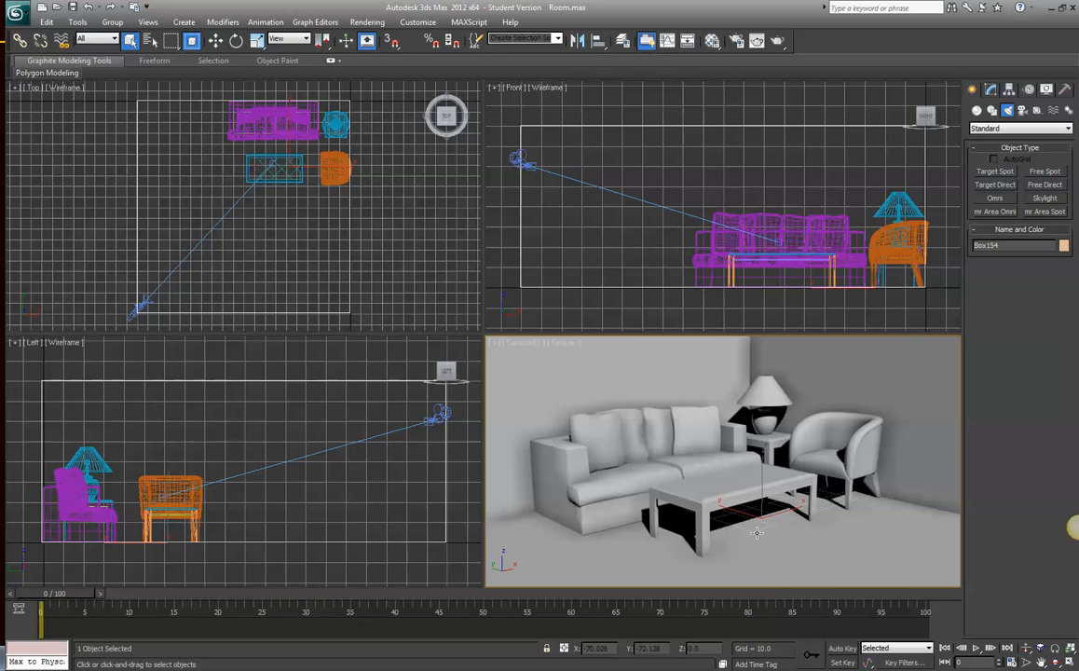
left_click(560, 344)
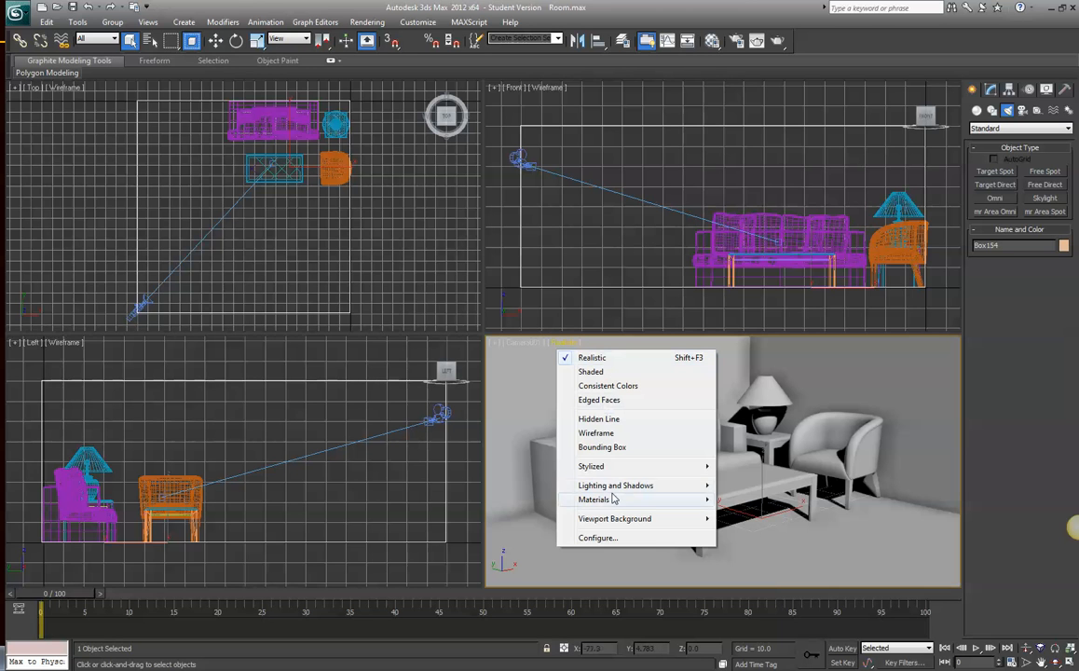
mouse_move(617, 485)
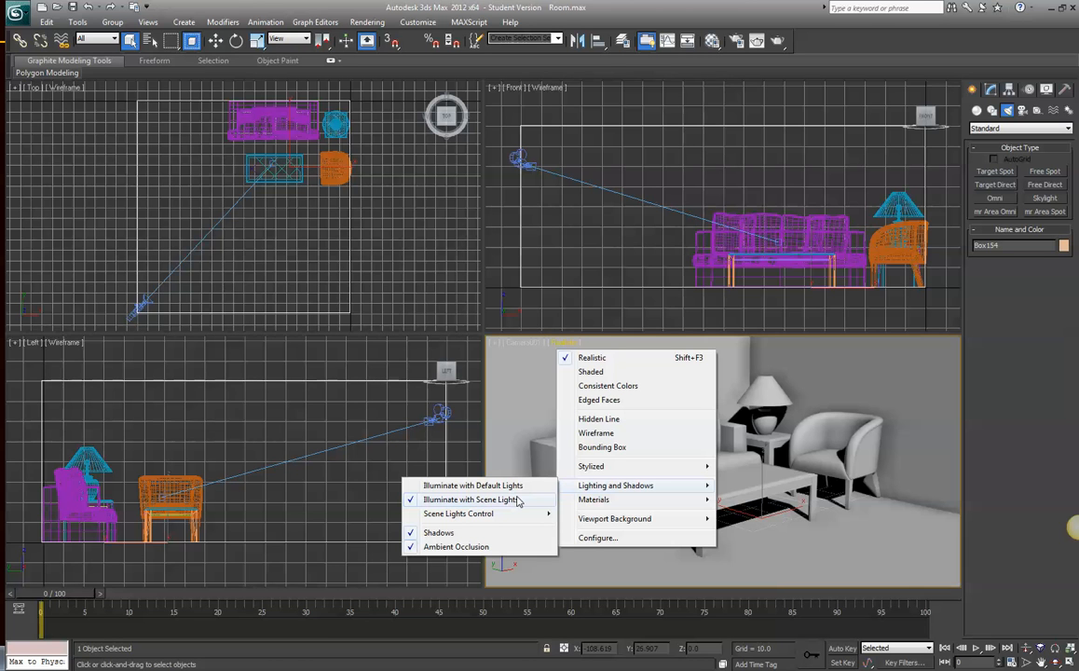
left_click(997, 173)
left_click(997, 173)
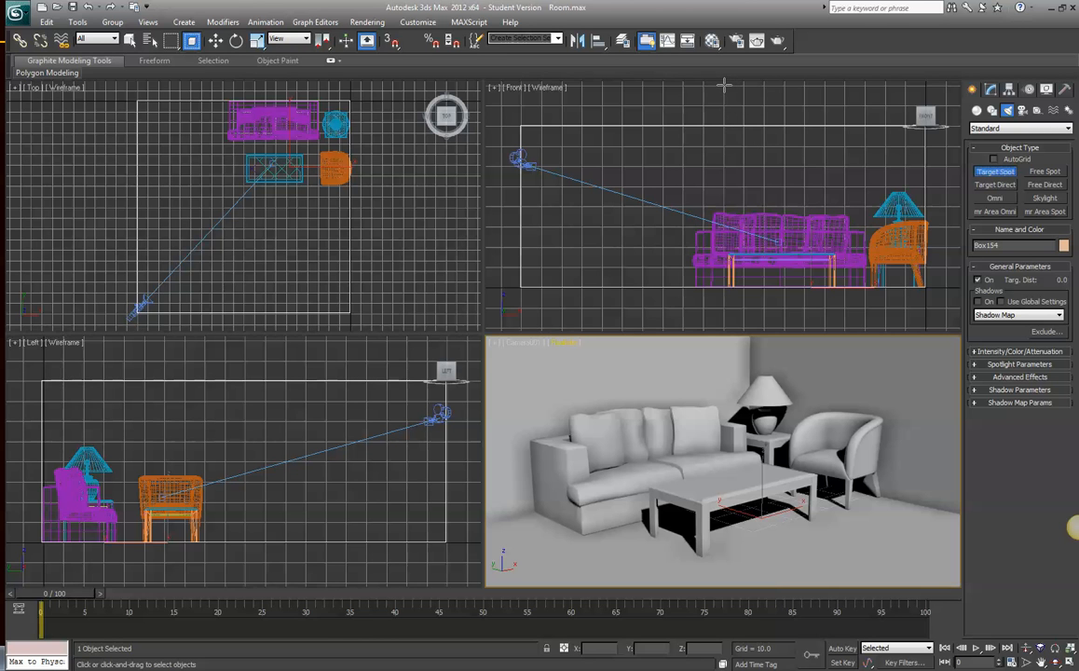
left_click_drag(723, 85, 725, 289)
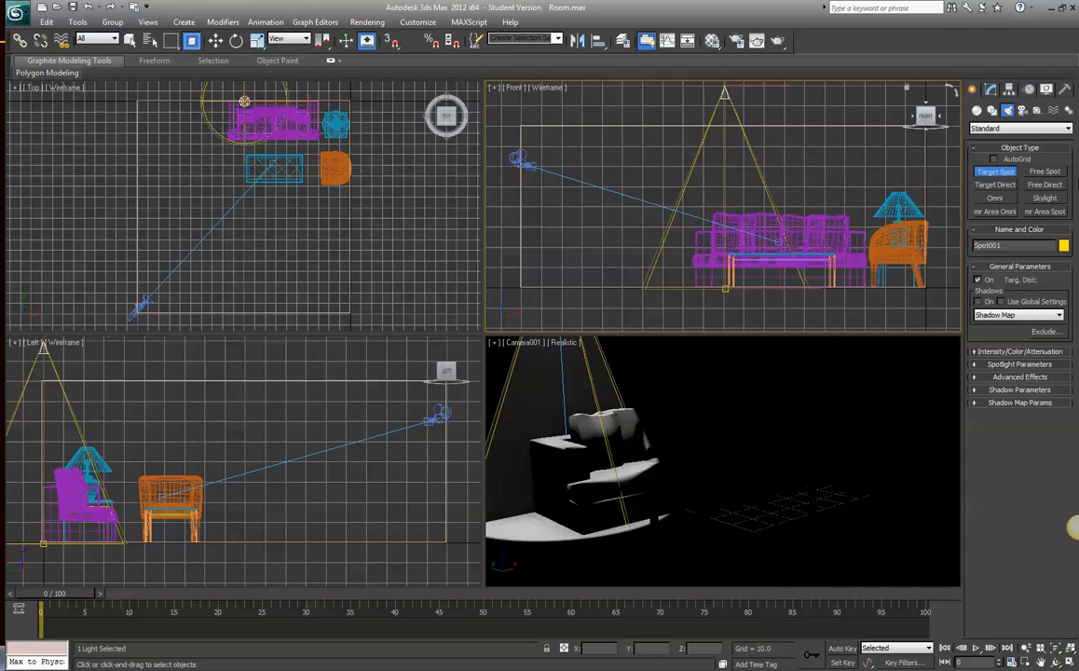
left_click(129, 41)
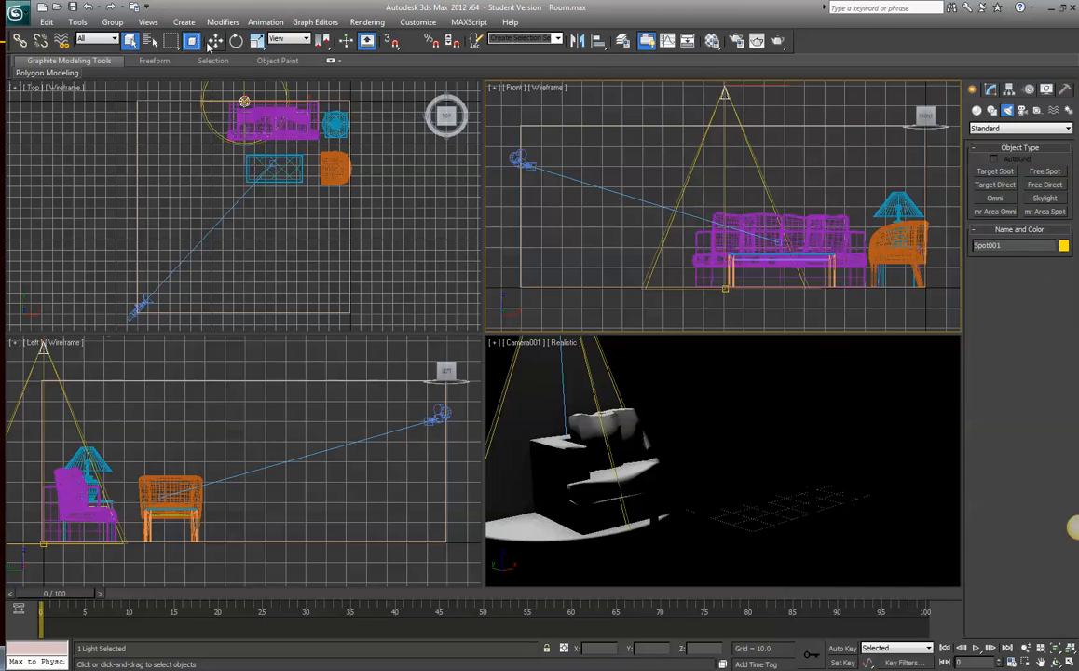
- Move the spotlight and its target about 47 units away from the back wall in the Left view, in front of the sofa
left_click(216, 40)
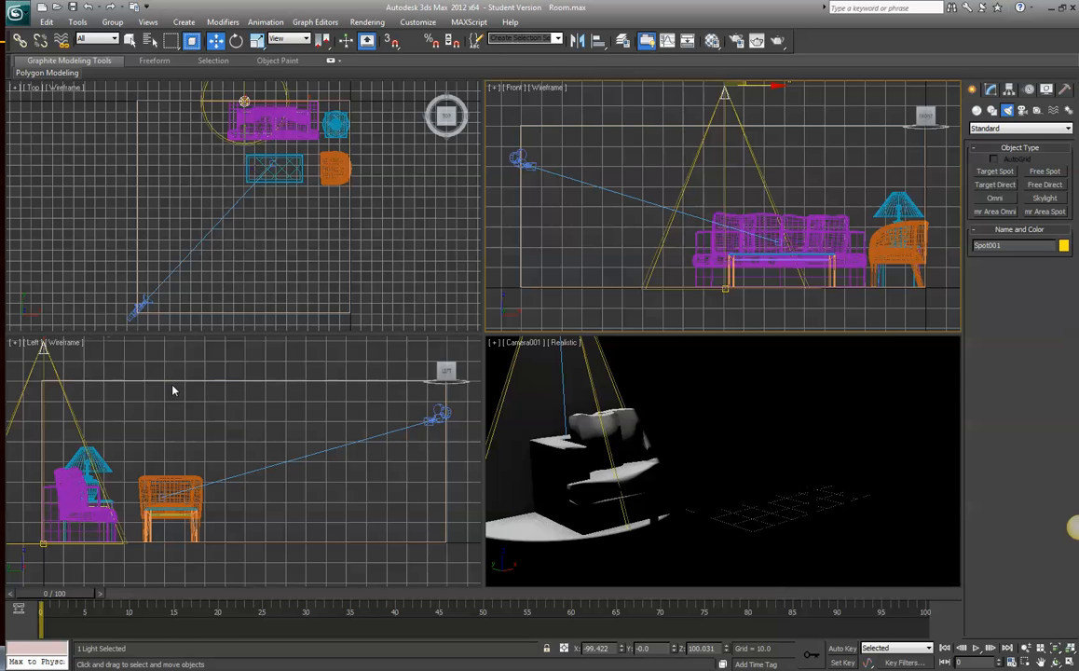
key("z")
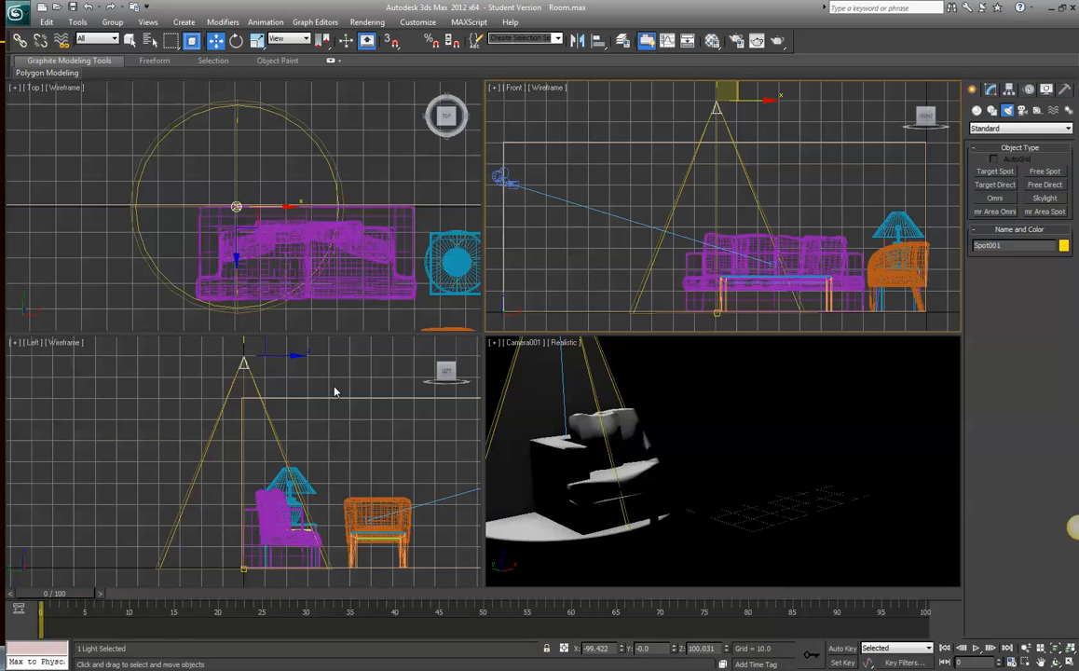
left_click_drag(273, 361, 378, 359)
left_click(243, 567)
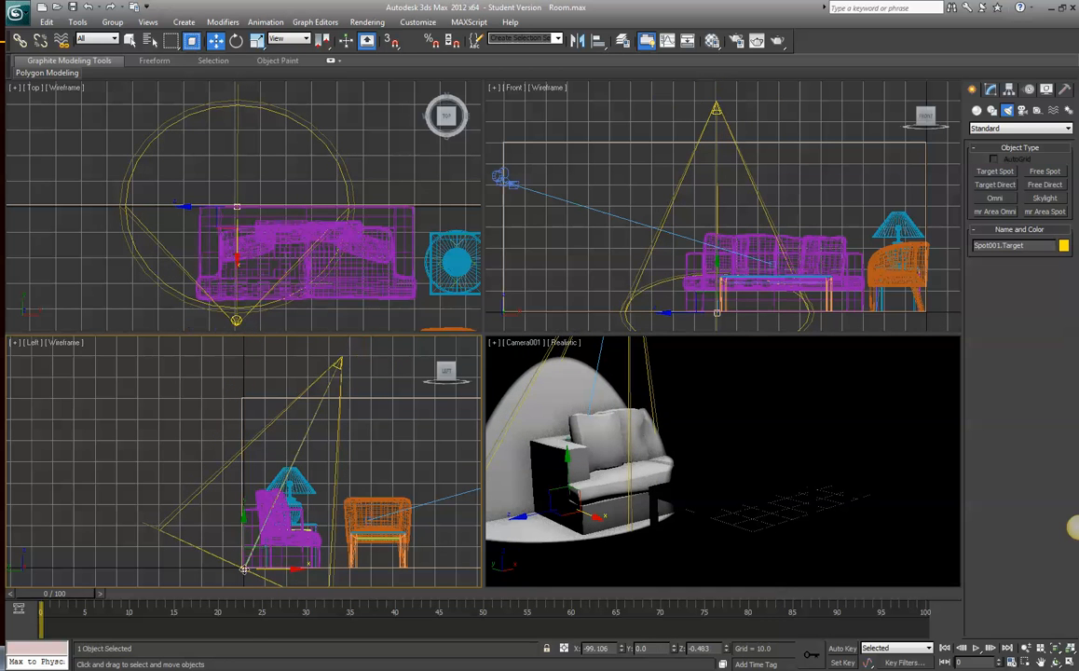
left_click_drag(289, 568, 389, 572)
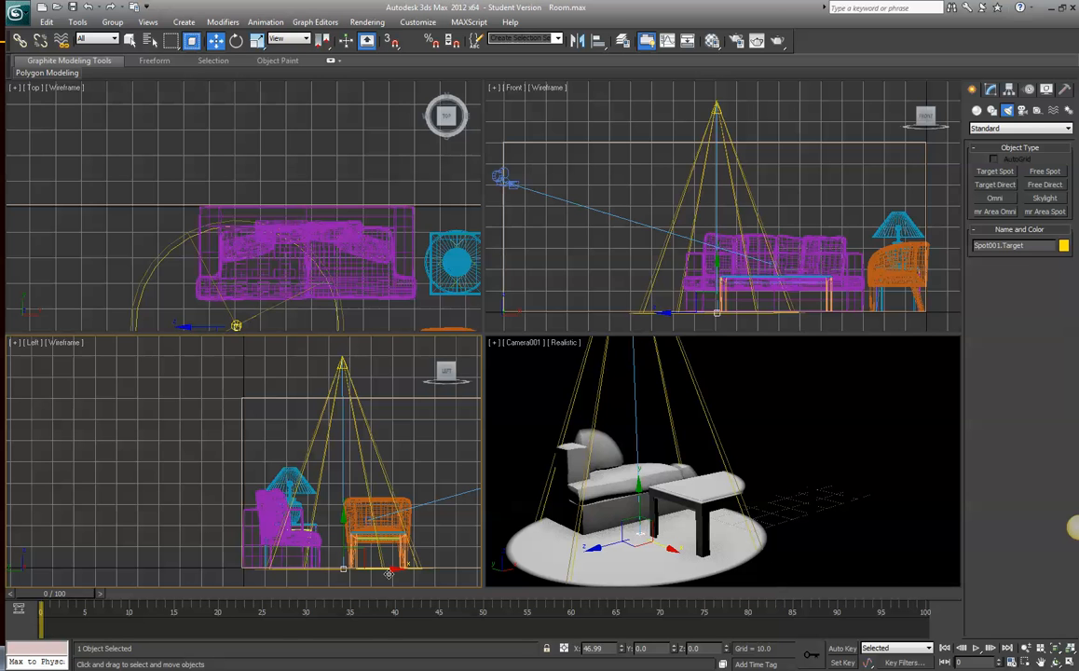
- Move the spotlight's target in the Top view toward the armchair and about 6 units back toward the sofa
middle_click_drag(390, 153, 325, 39)
key("z")
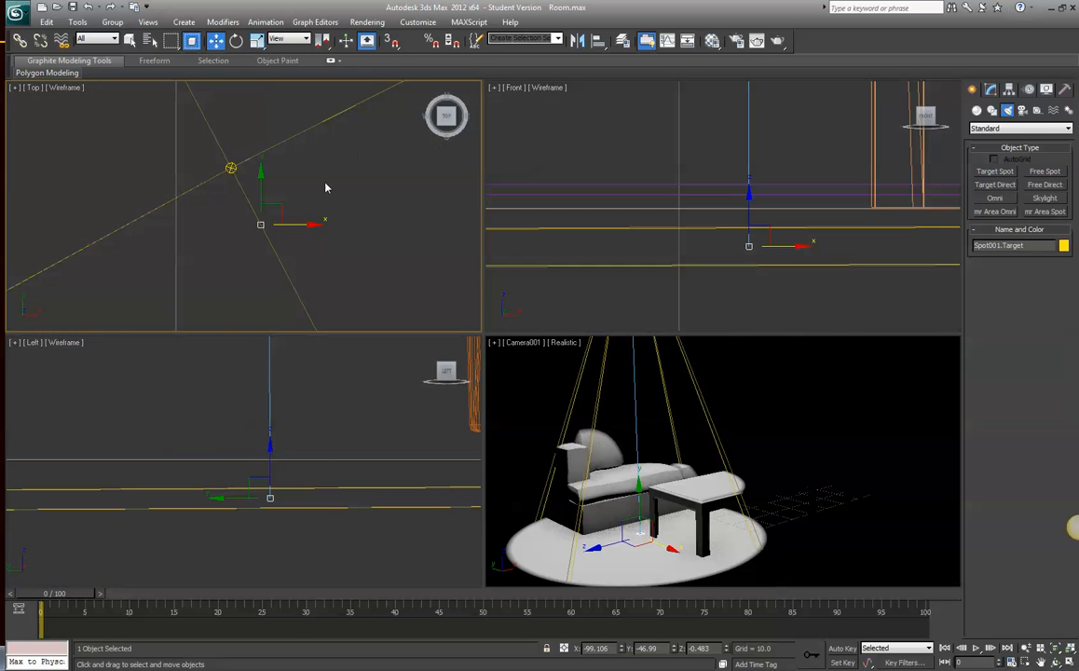
scroll(325, 186, "down", 8)
scroll(325, 189, "up", 3)
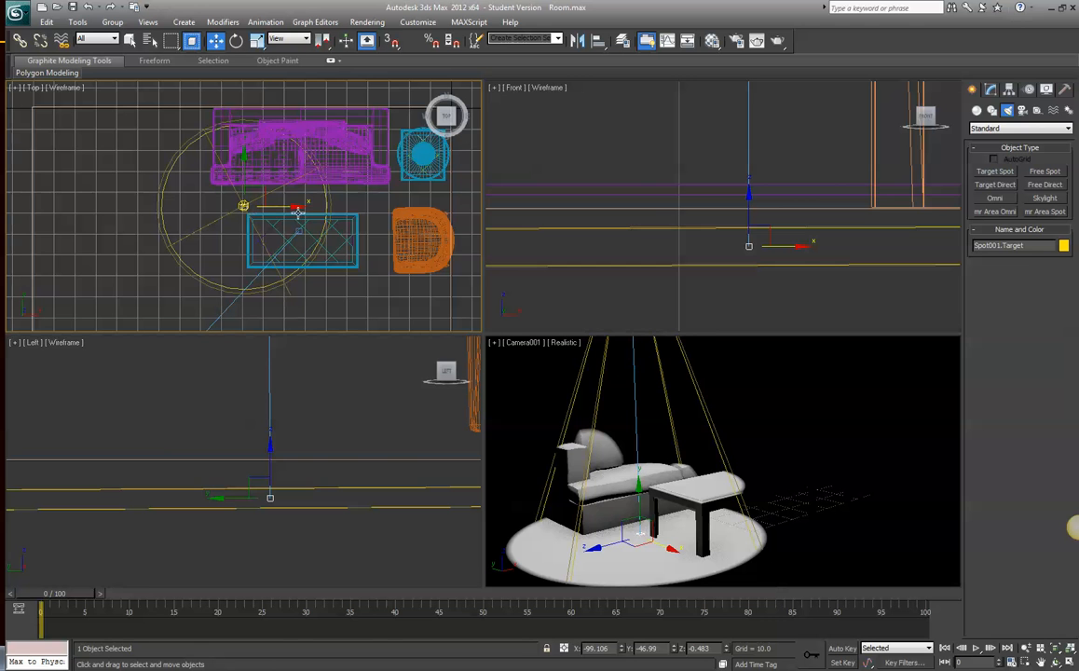
left_click_drag(266, 201, 392, 207)
left_click_drag(343, 166, 343, 153)
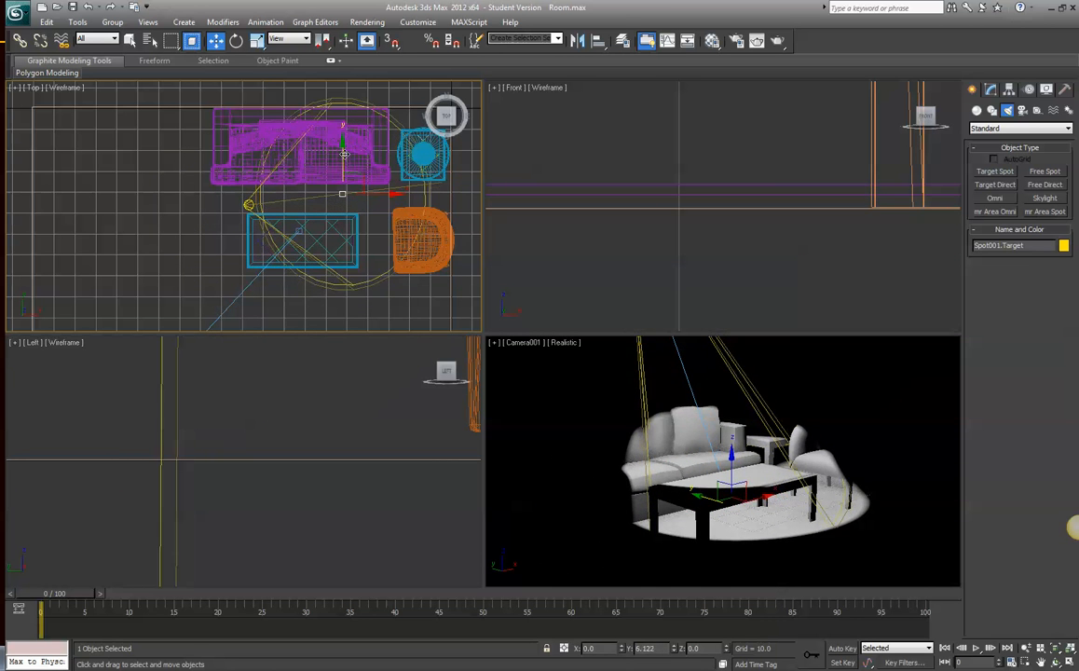
- Align the spotlight with its target in the Left view by moving it to Y about -40.7
left_click(311, 346)
scroll(309, 349, "down", 10)
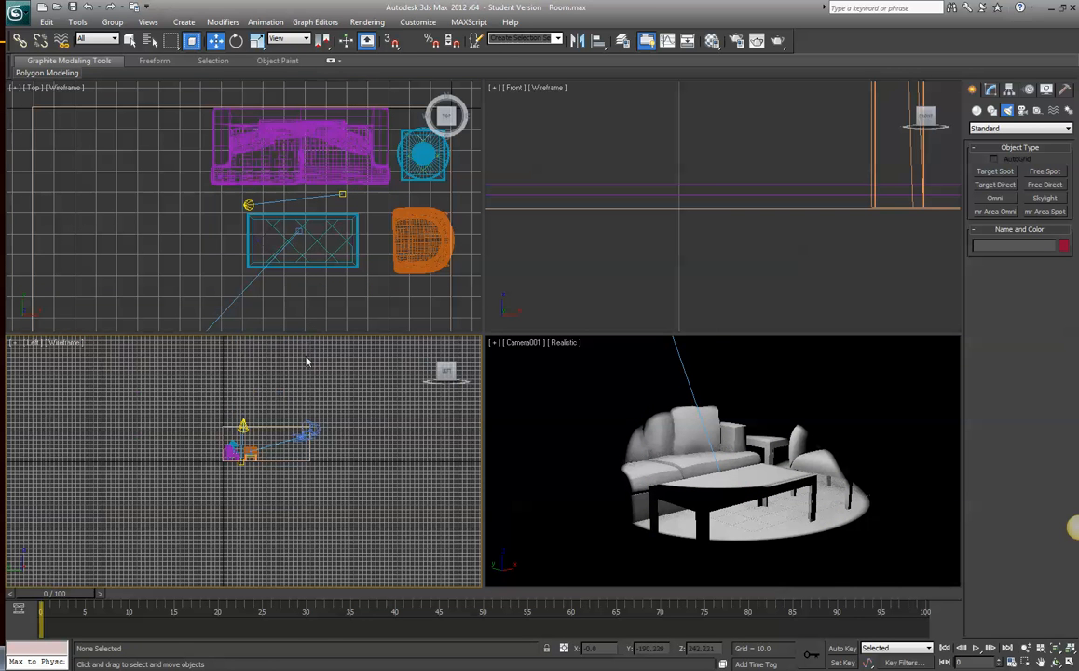
scroll(308, 361, "up", 5)
left_click(243, 348)
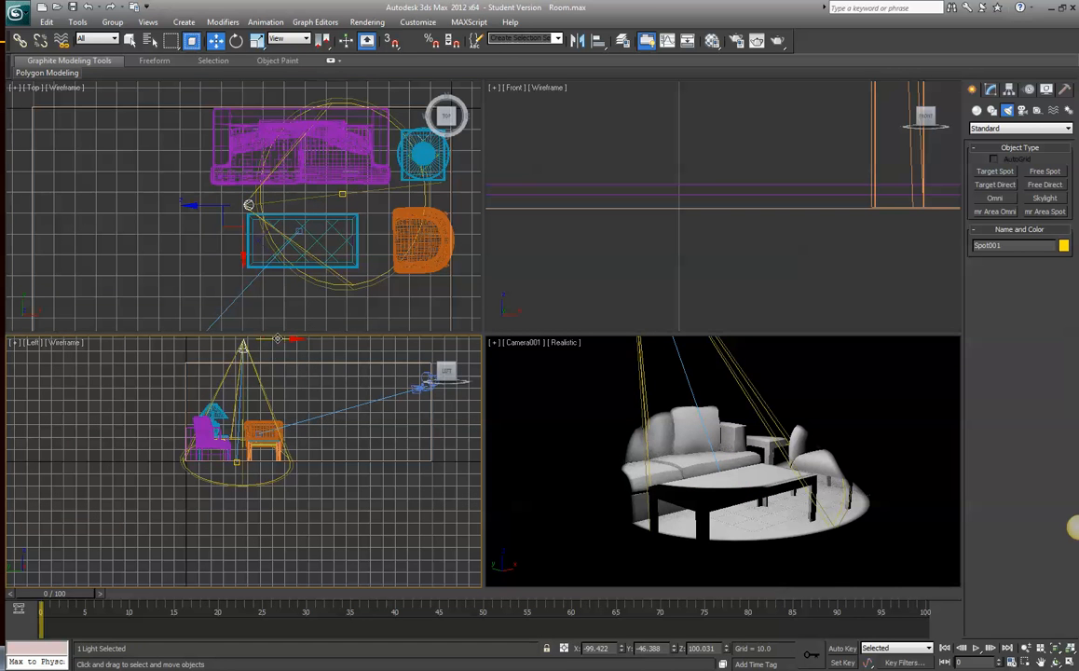
left_click_drag(277, 338, 271, 338)
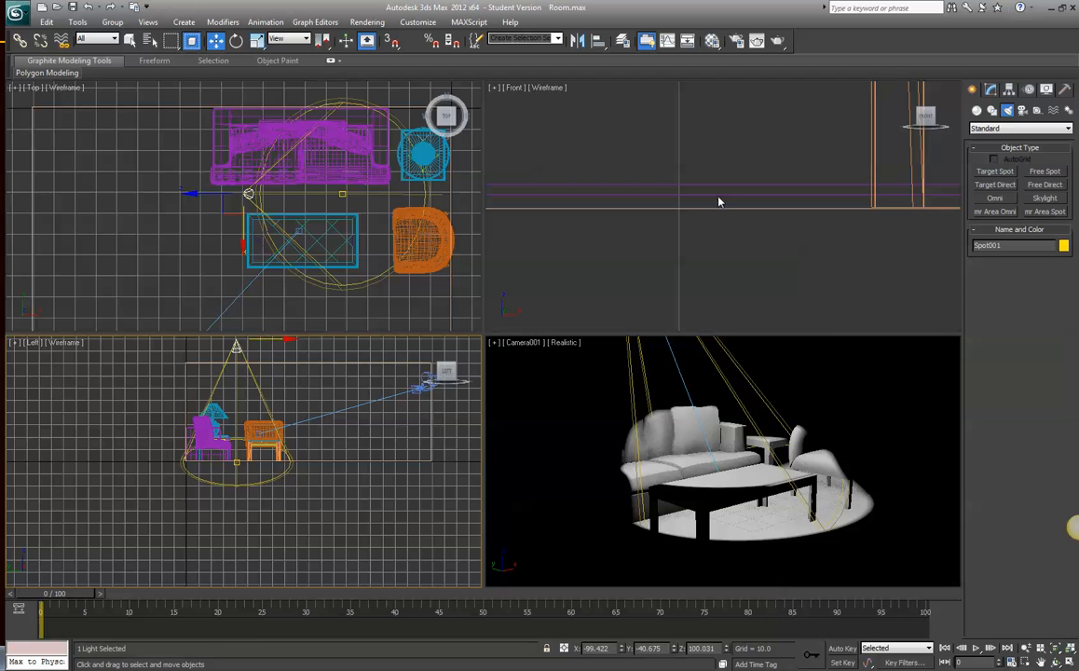
- Move the spotlight along X to about -52.5 in the Front view, directly above its target
scroll(737, 172, "down", 8)
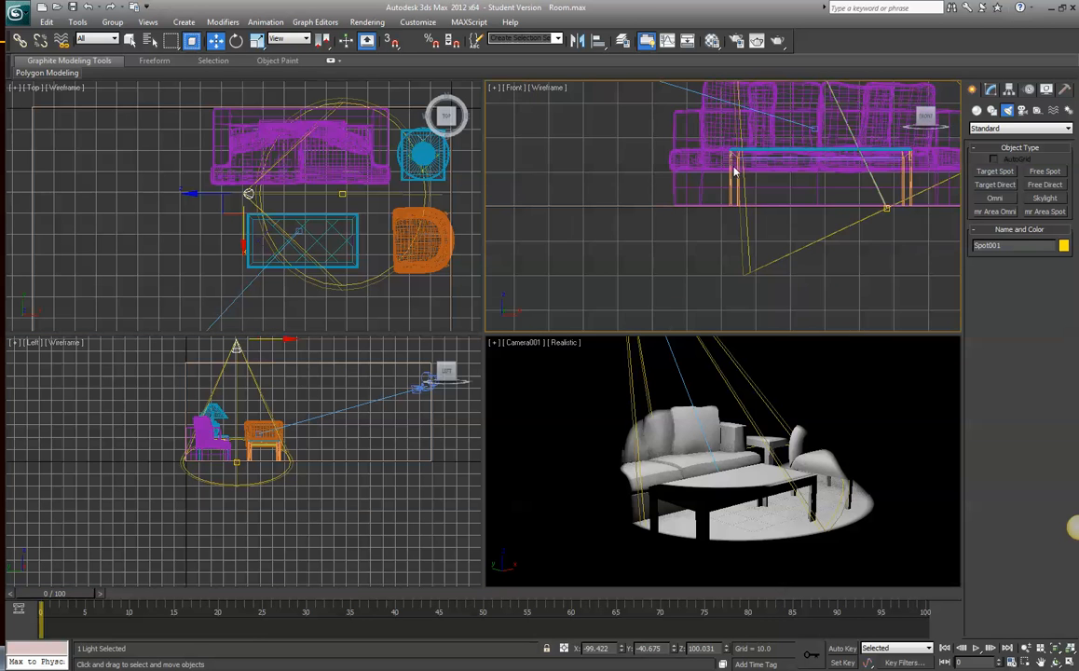
middle_click_drag(737, 171, 672, 248)
scroll(672, 247, "down", 5)
scroll(672, 246, "up", 4)
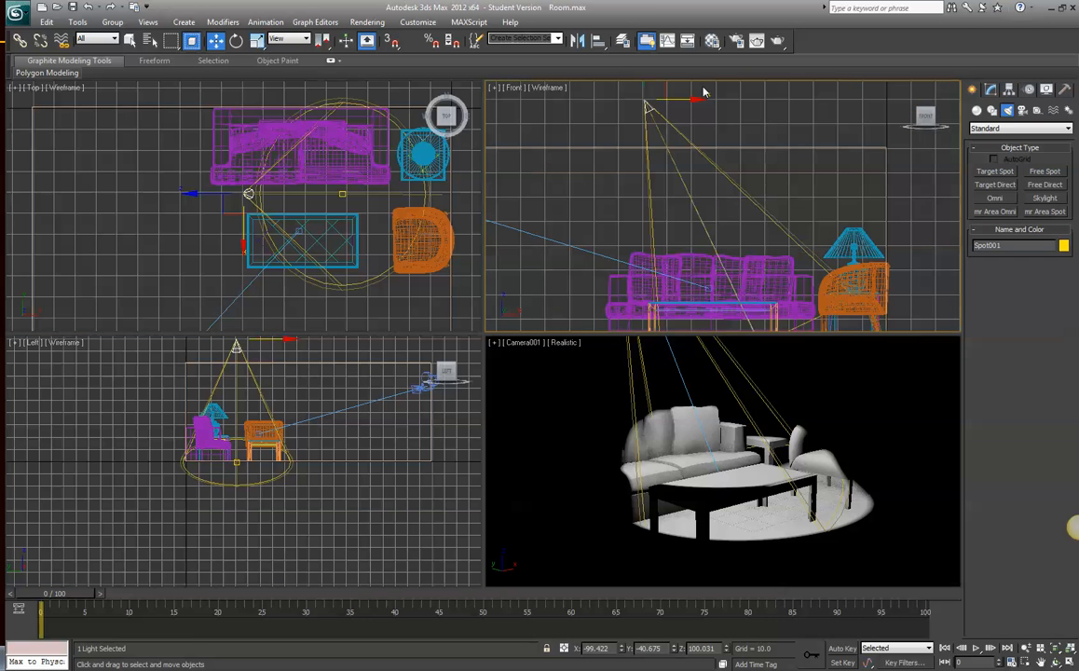
left_click_drag(680, 99, 793, 99)
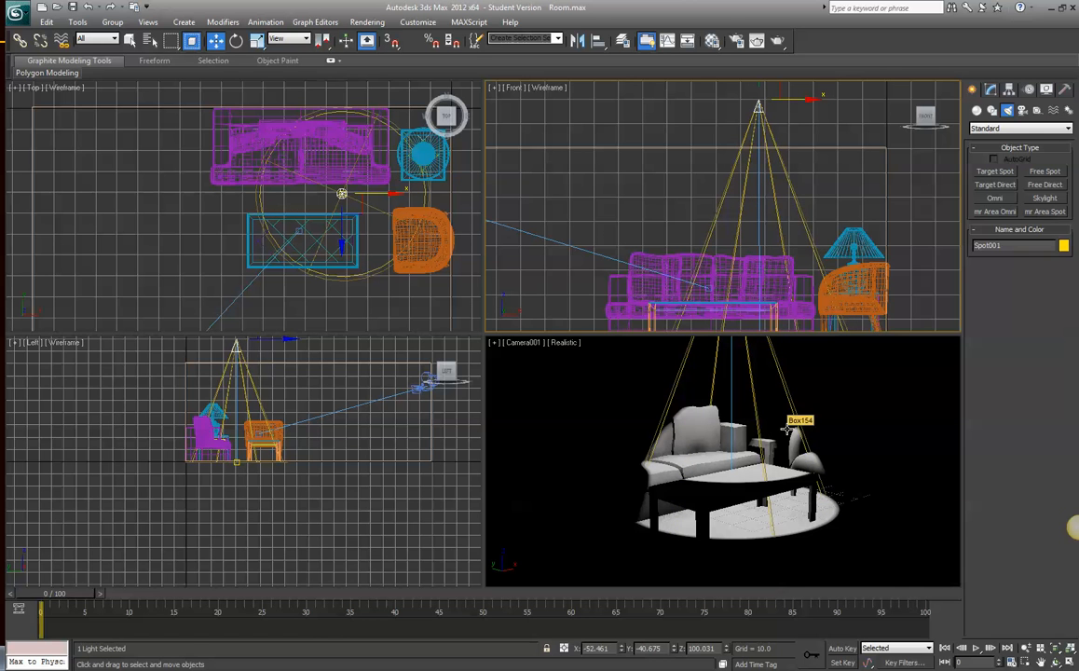
- Widen the spotlight's cone to a hotspot of 108.0 and a falloff of 137.8
scroll(767, 427, "down", 3)
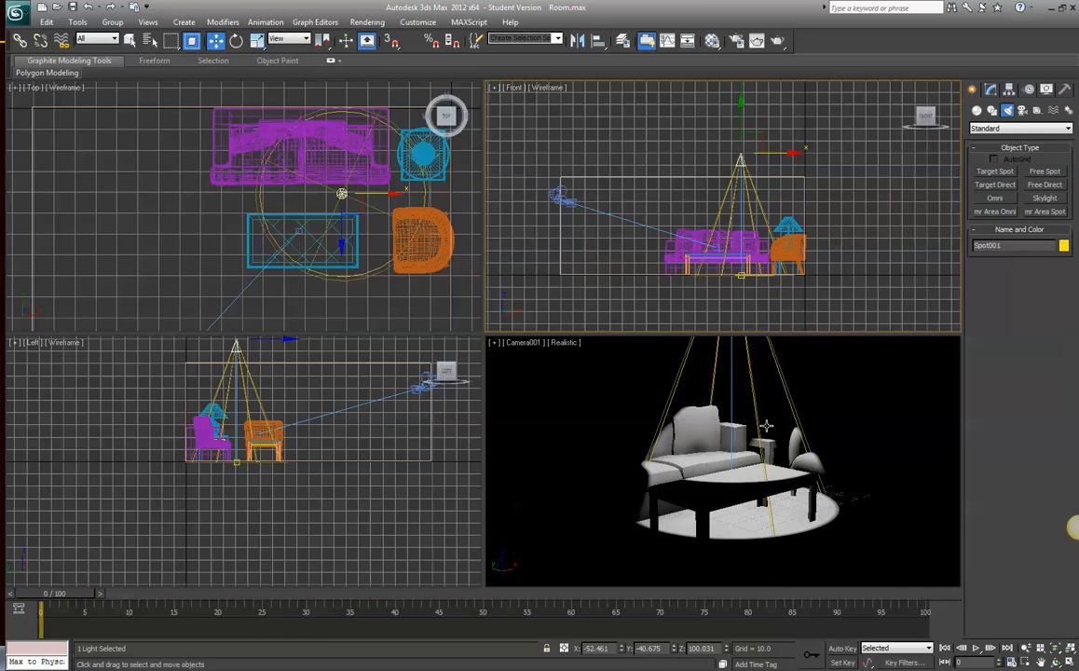
scroll(767, 426, "up", 2)
left_click(794, 422)
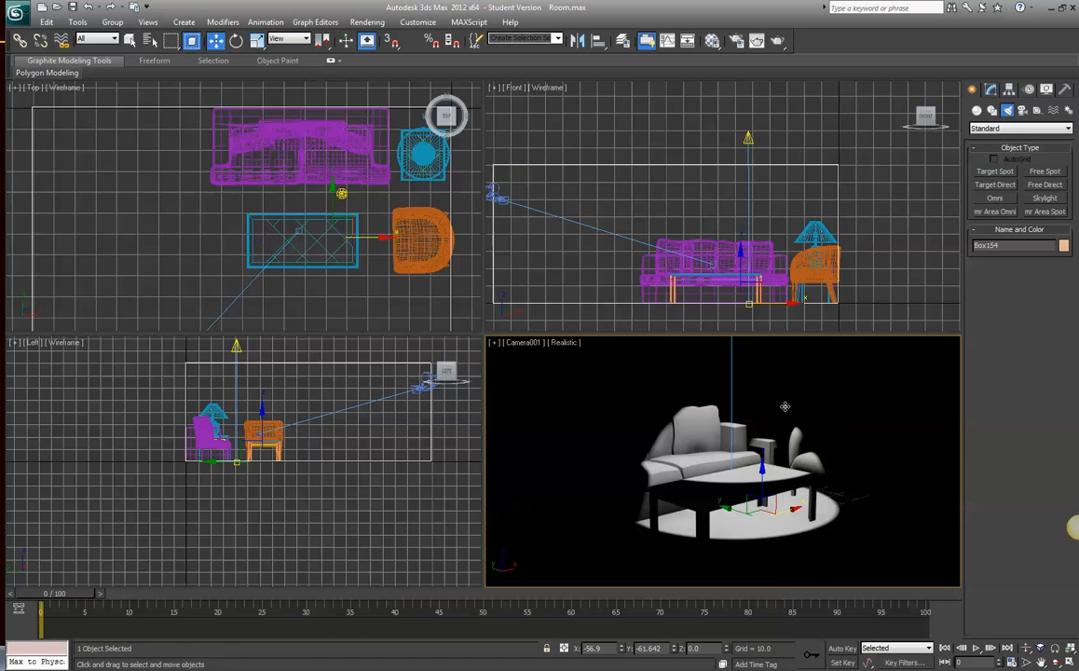
left_click(750, 139)
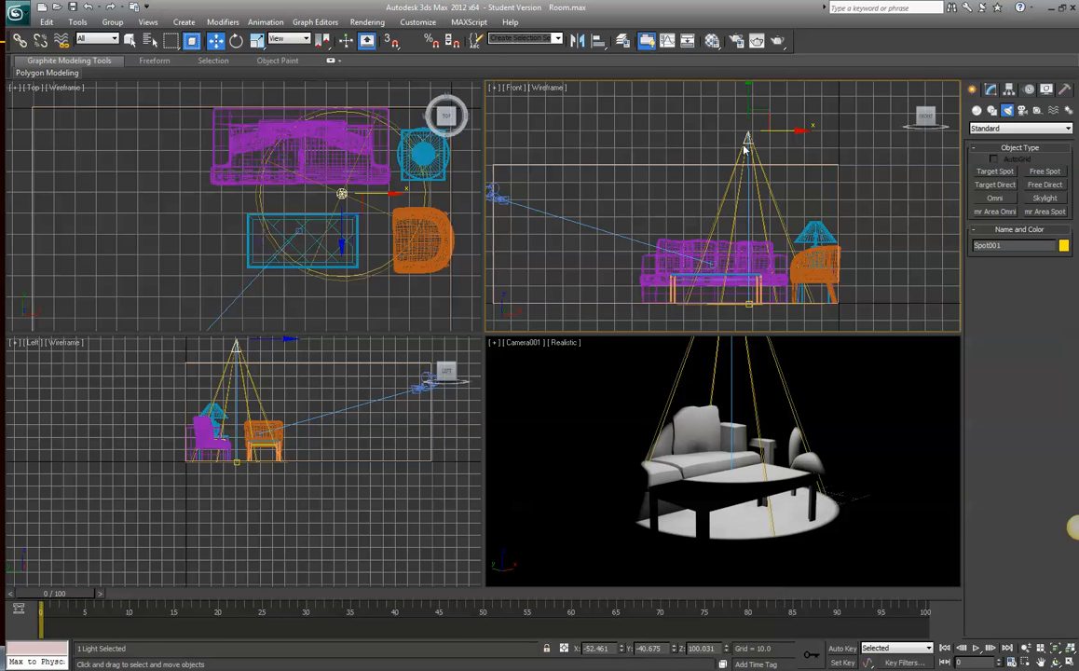
left_click(991, 89)
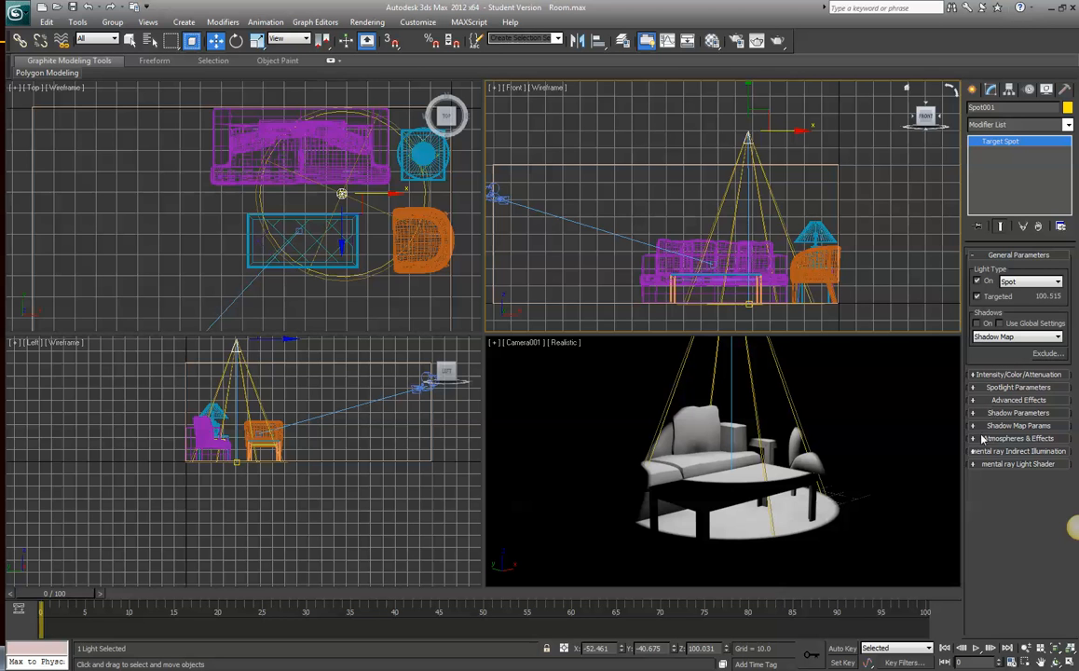
left_click(974, 388)
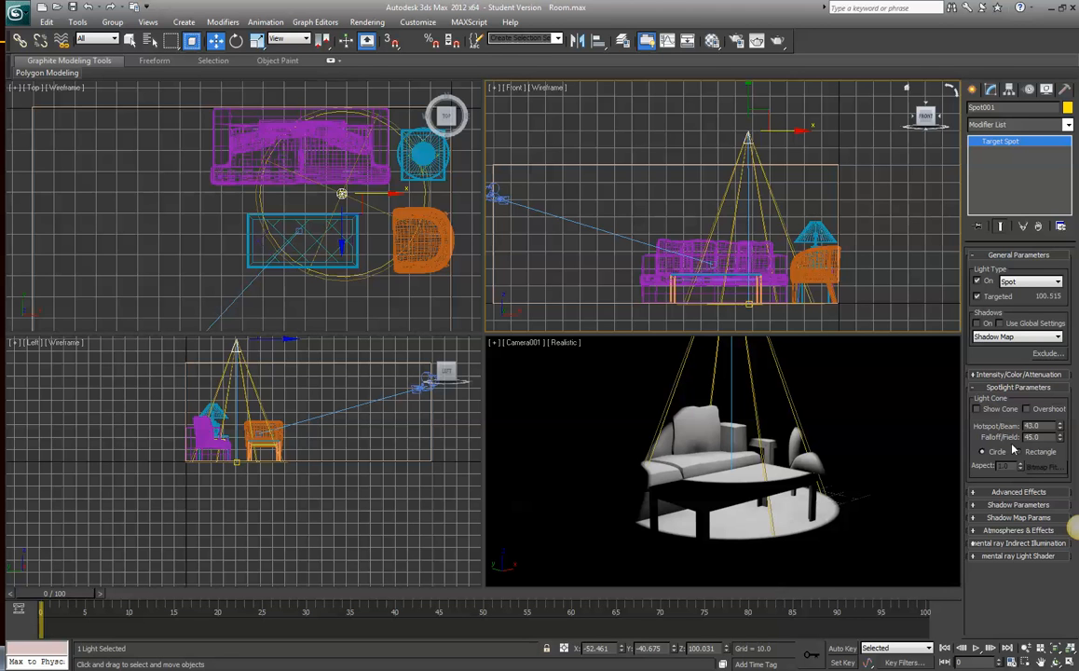
left_click(1060, 429)
left_click_drag(1061, 428, 1060, 422)
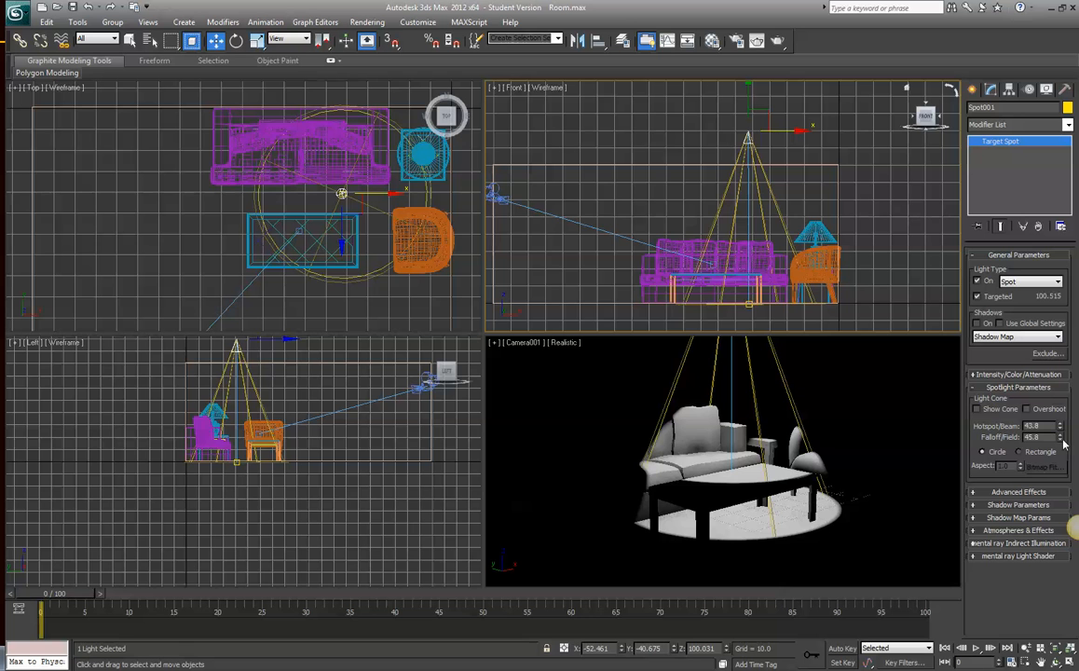
left_click_drag(1060, 425, 1052, 142)
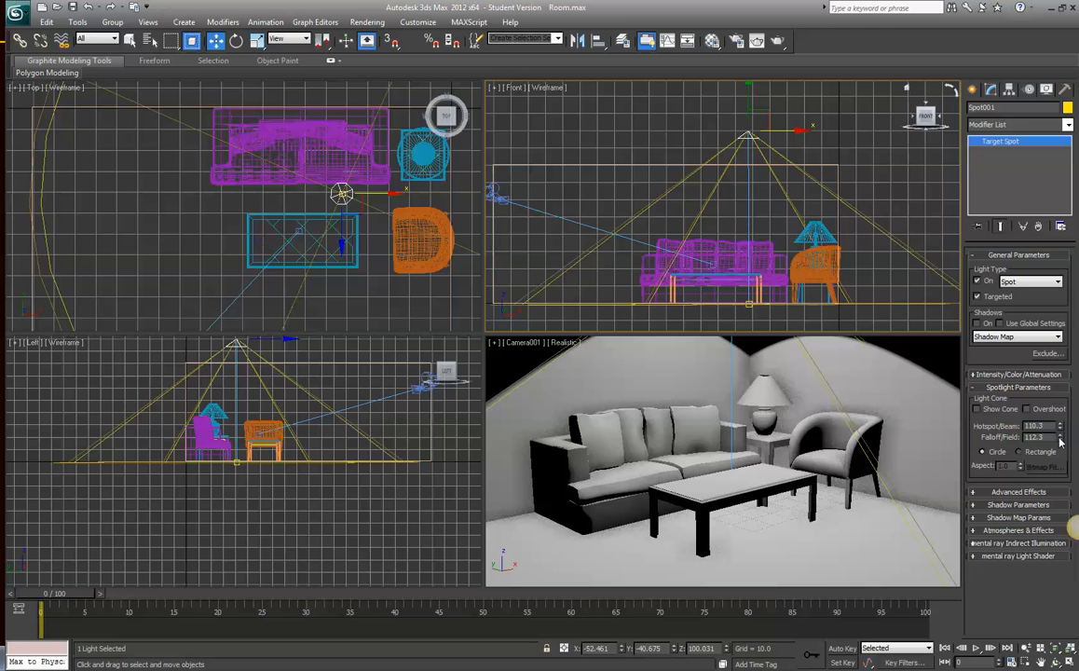
left_click_drag(1060, 443, 1038, 272)
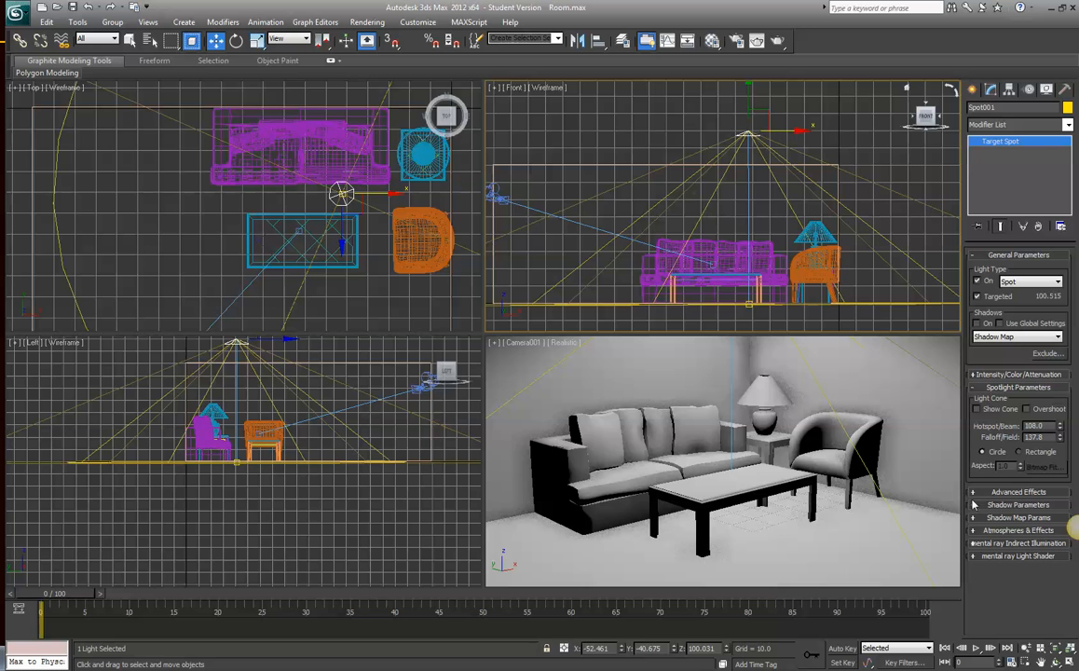
- Reduce the spotlight's intensity by setting its multiplier to 0.5
left_click(974, 374)
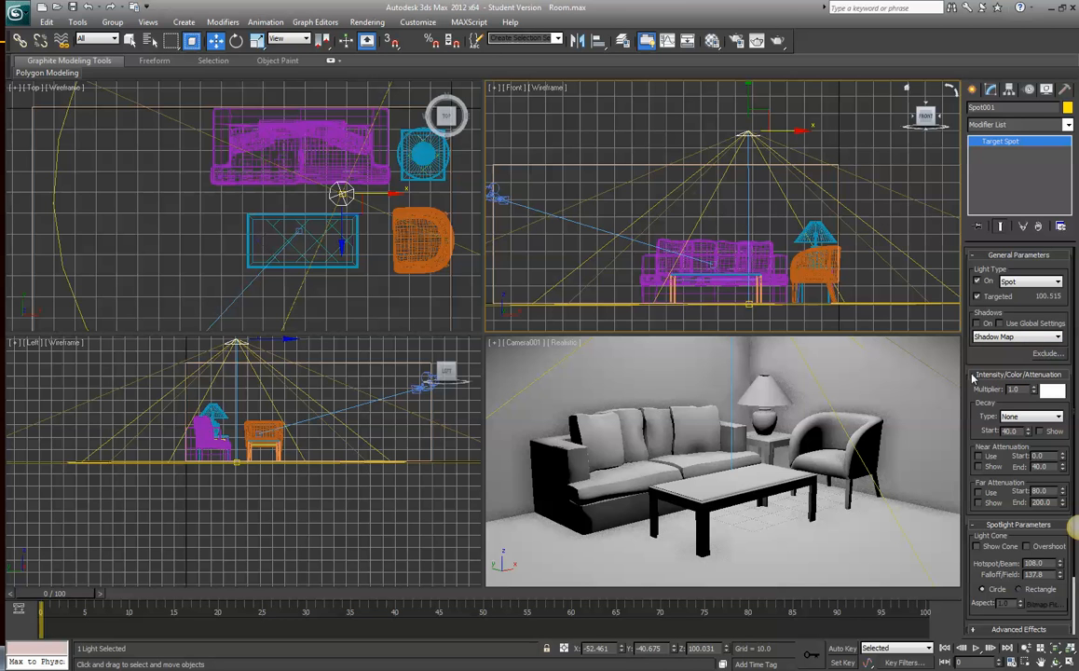
left_click(1034, 392)
mouse_move(1035, 394)
left_mouse_down()
mouse_move(1040, 438)
mouse_move(1034, 390)
left_mouse_up()
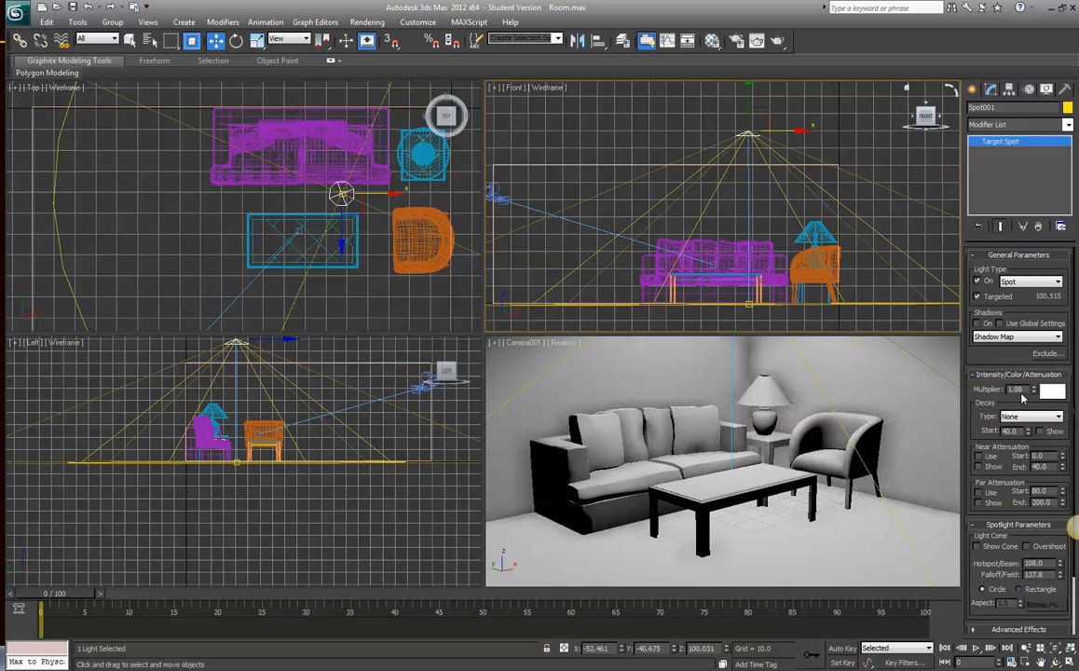
left_click(1034, 393)
left_click_drag(1036, 392, 1031, 423)
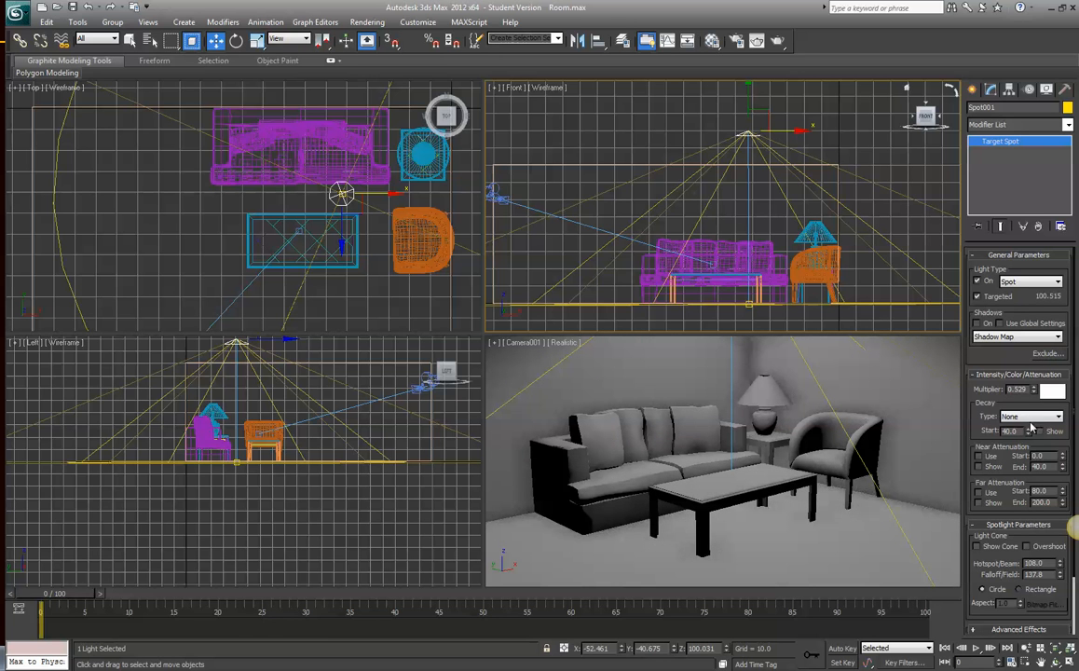
double_click(1016, 388)
type("0.5")
key("Return")
- Render the Front view and the Camera001 view to check the room at the reduced light intensity
left_click(779, 42)
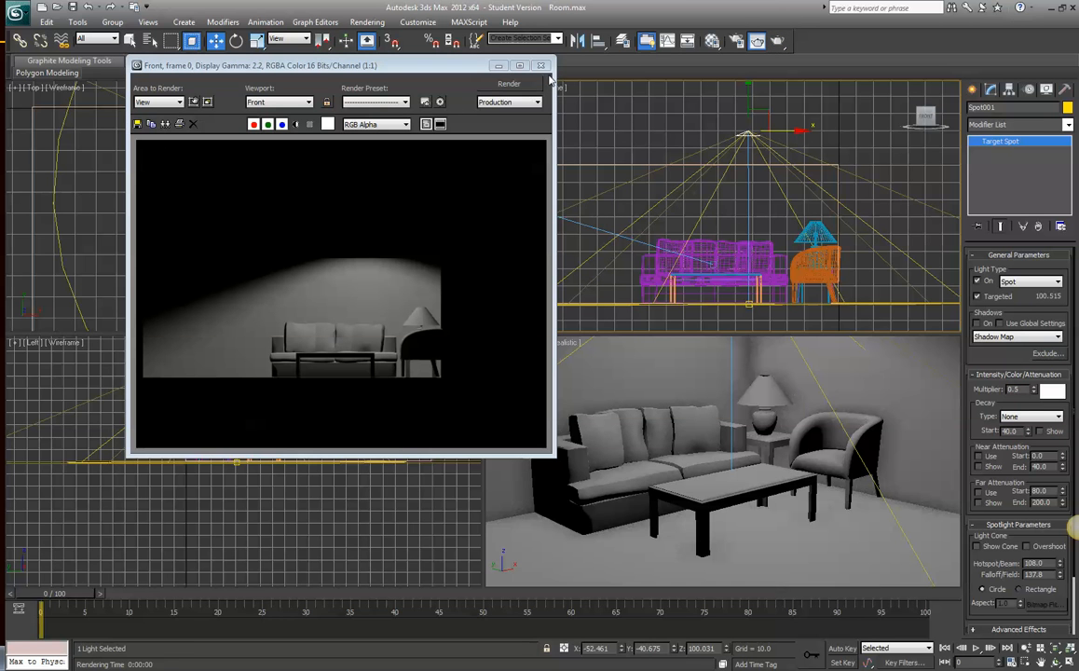
left_click(542, 67)
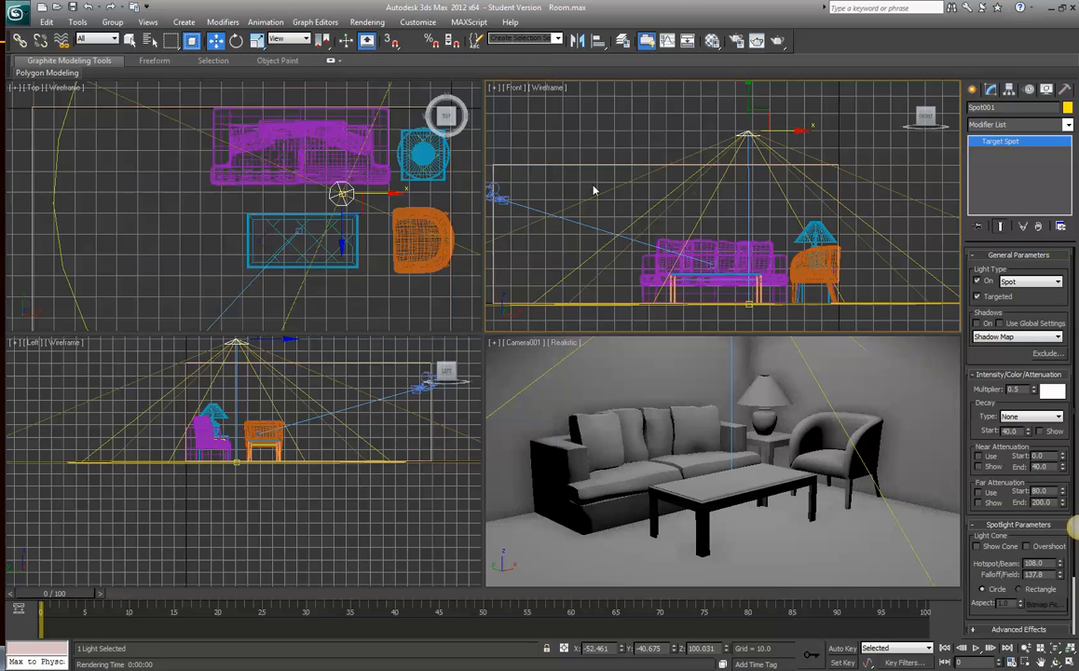
left_click(687, 468)
left_click(777, 44)
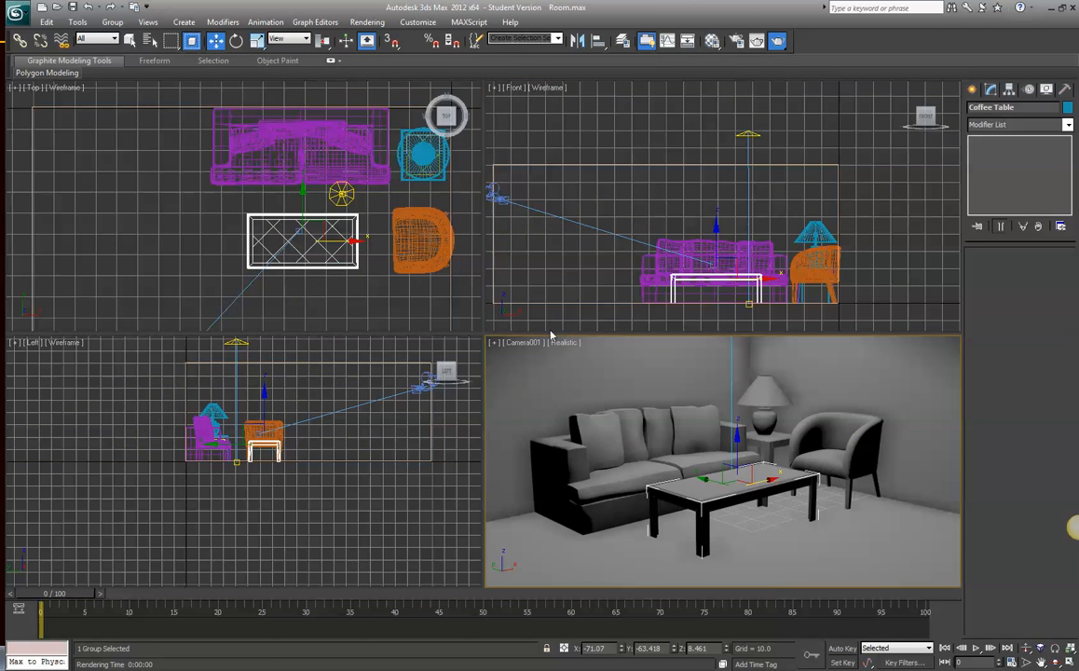
left_click_drag(410, 68, 455, 117)
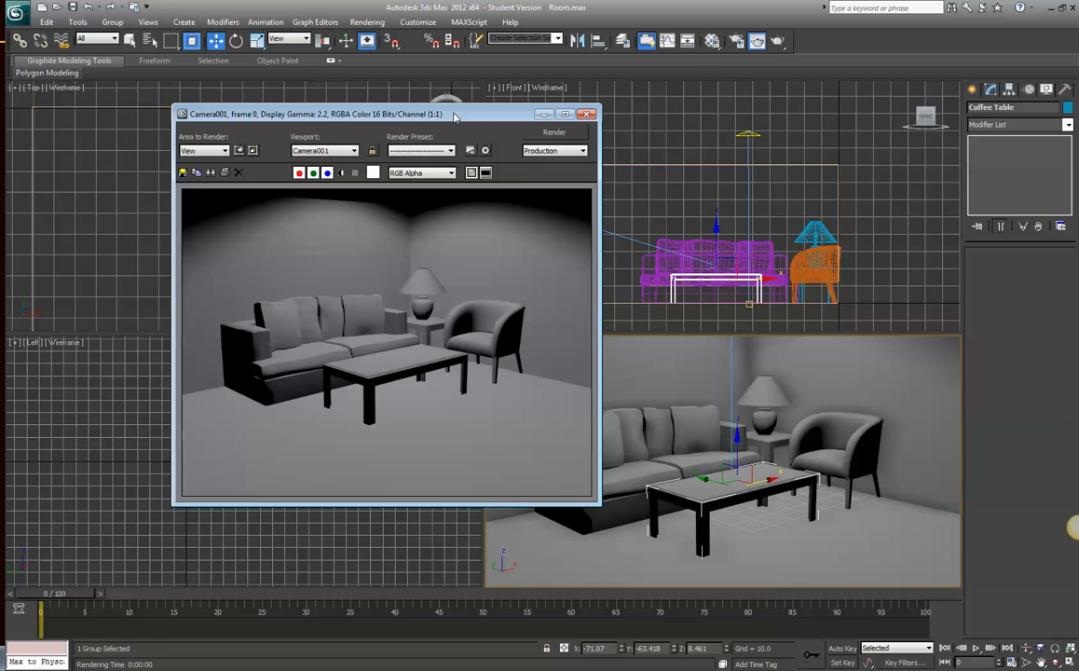
left_click(585, 115)
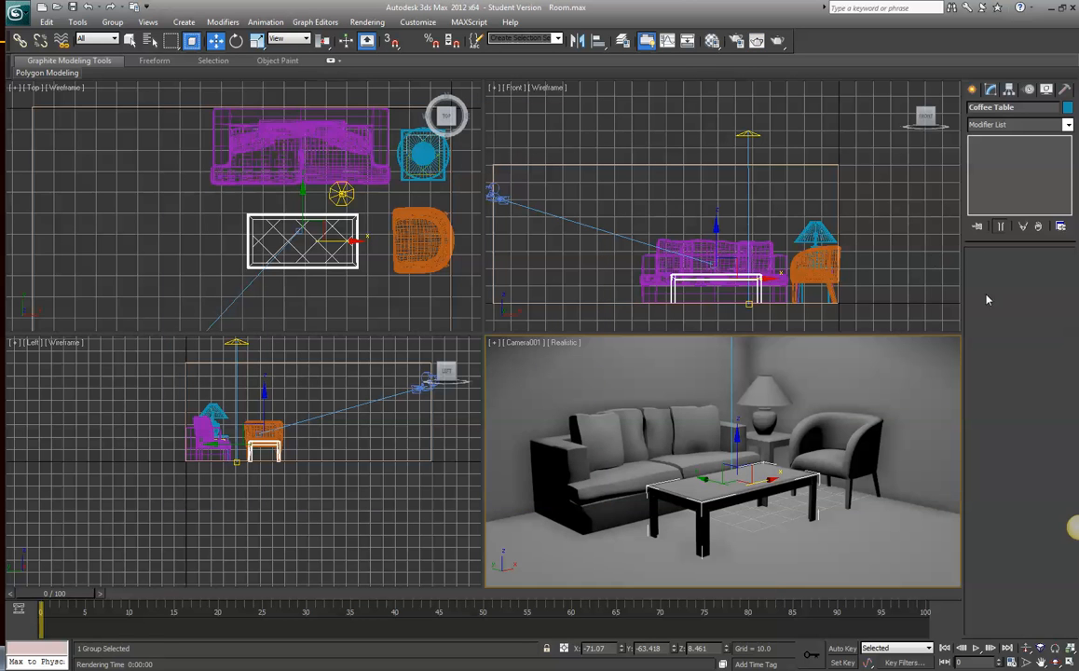
- Turn on shadows for the spotlight, using the Shadow Map type
left_click(748, 133)
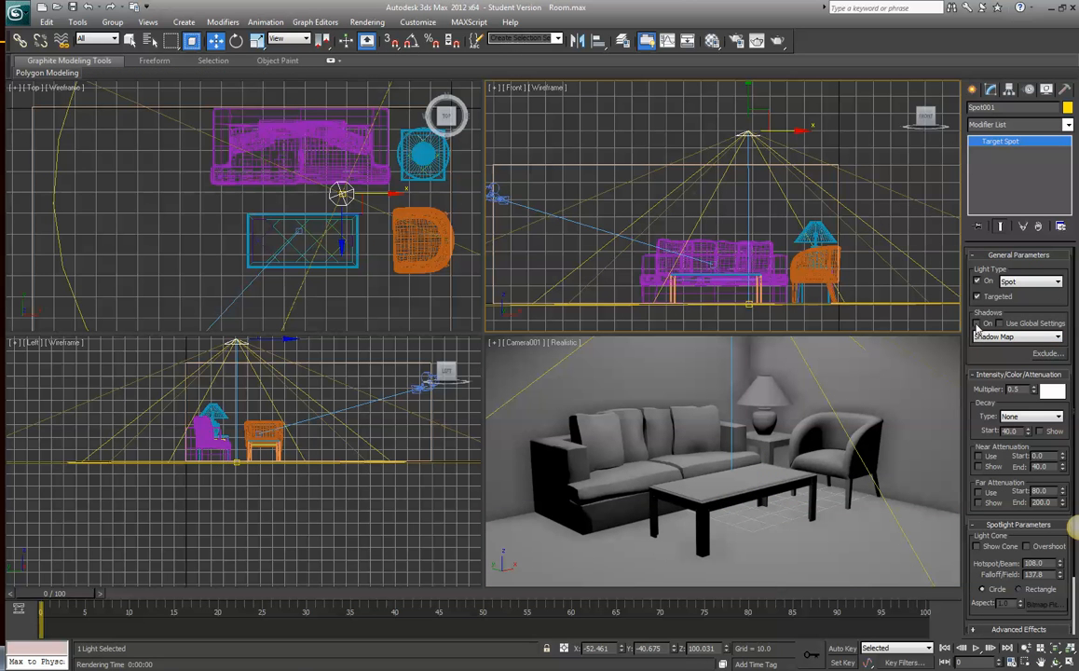
left_click(978, 323)
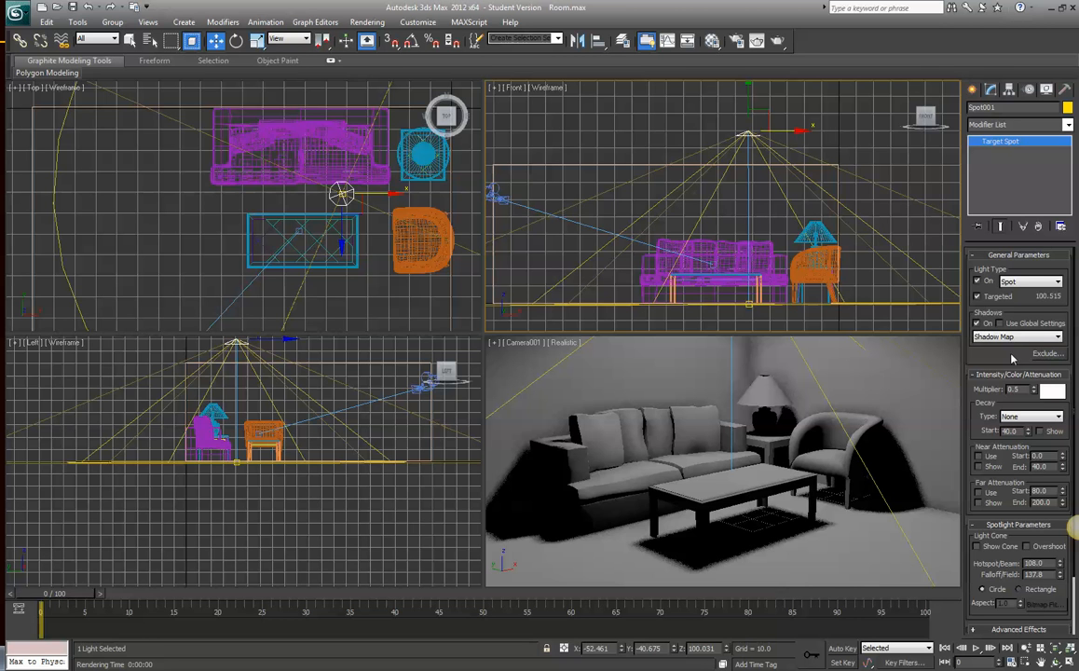
left_click(1058, 339)
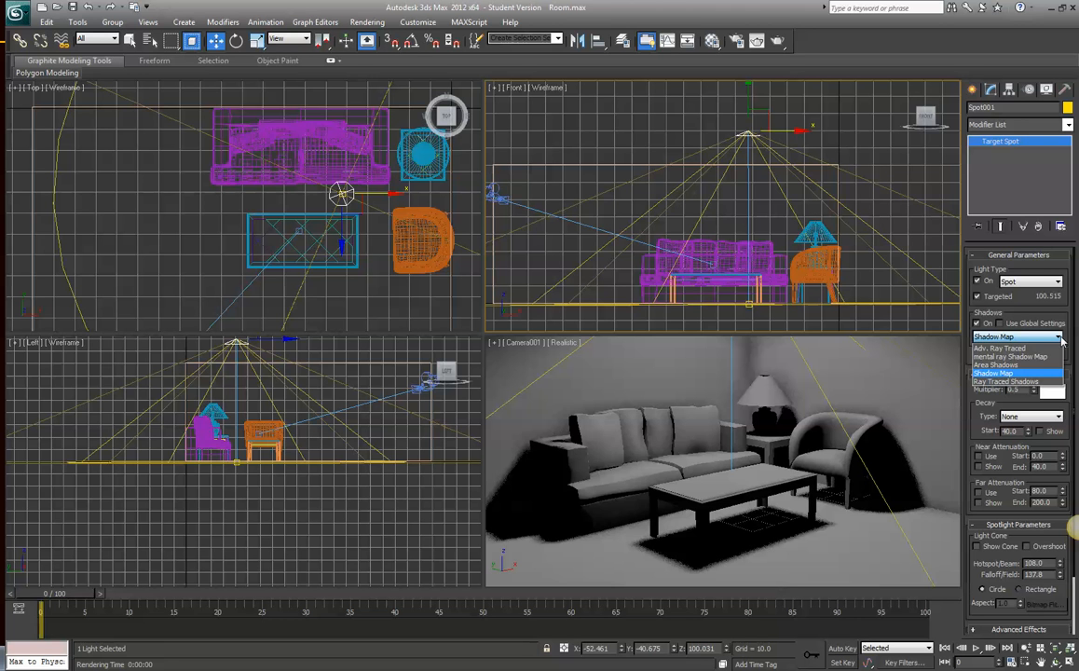
left_click(1030, 375)
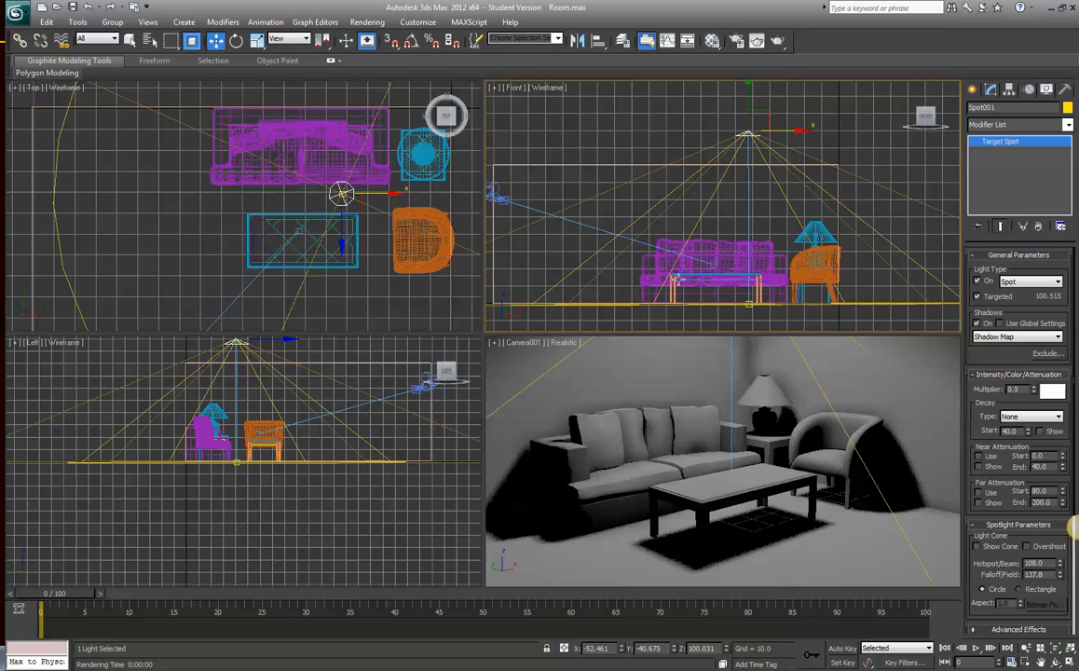
- Render the Camera001 view to check the shadow-mapped shadows around the furniture
left_click(756, 41)
left_click(776, 357)
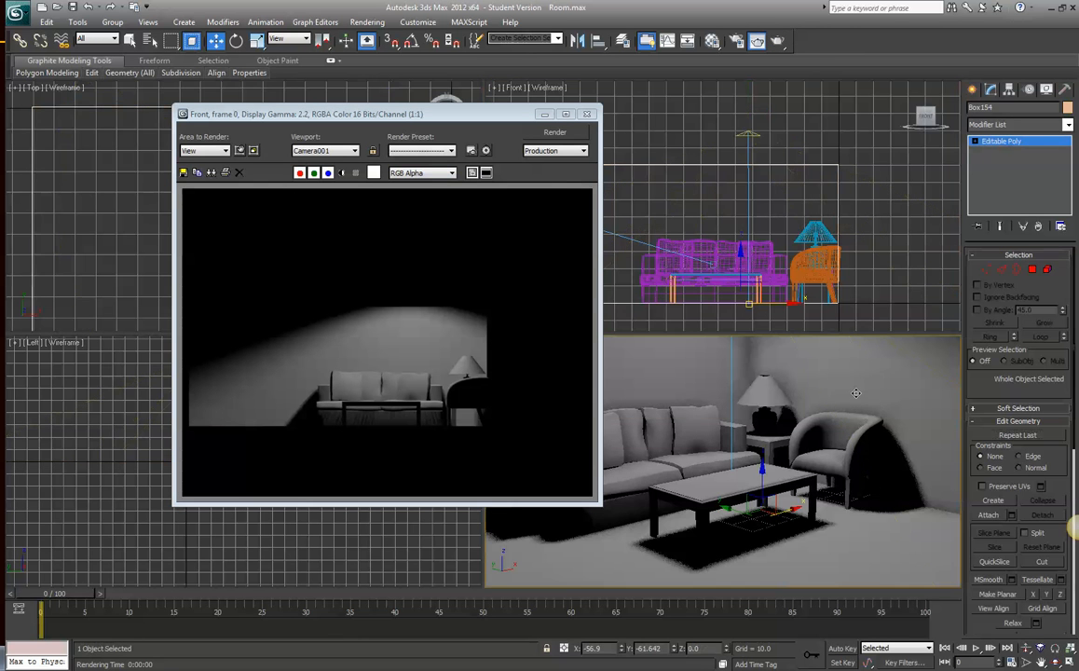
left_click(548, 135)
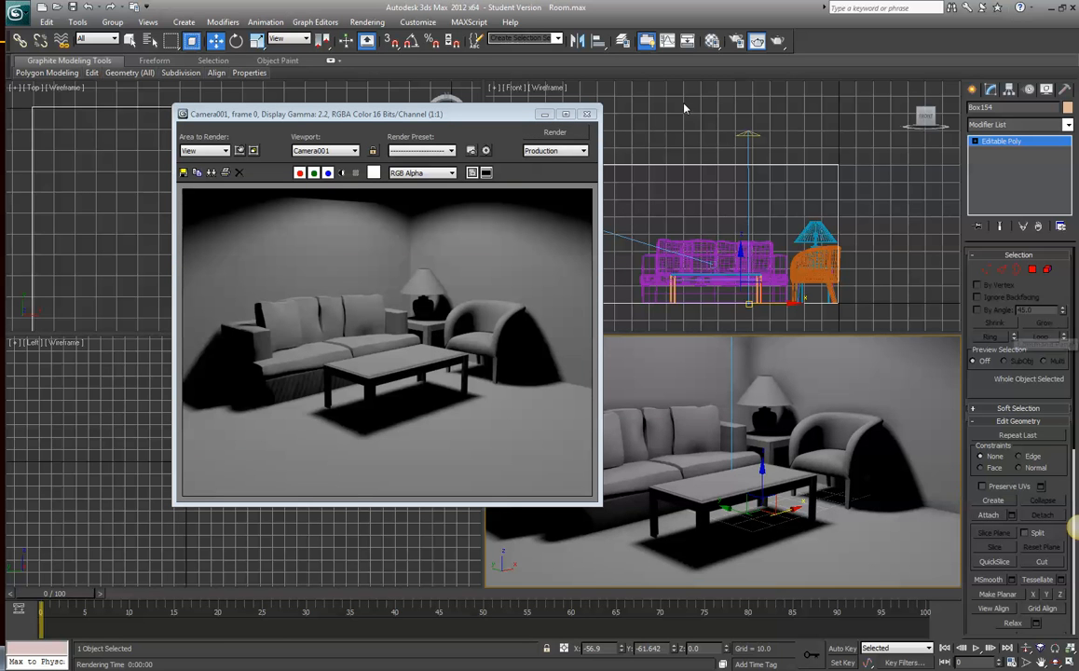
left_click(586, 114)
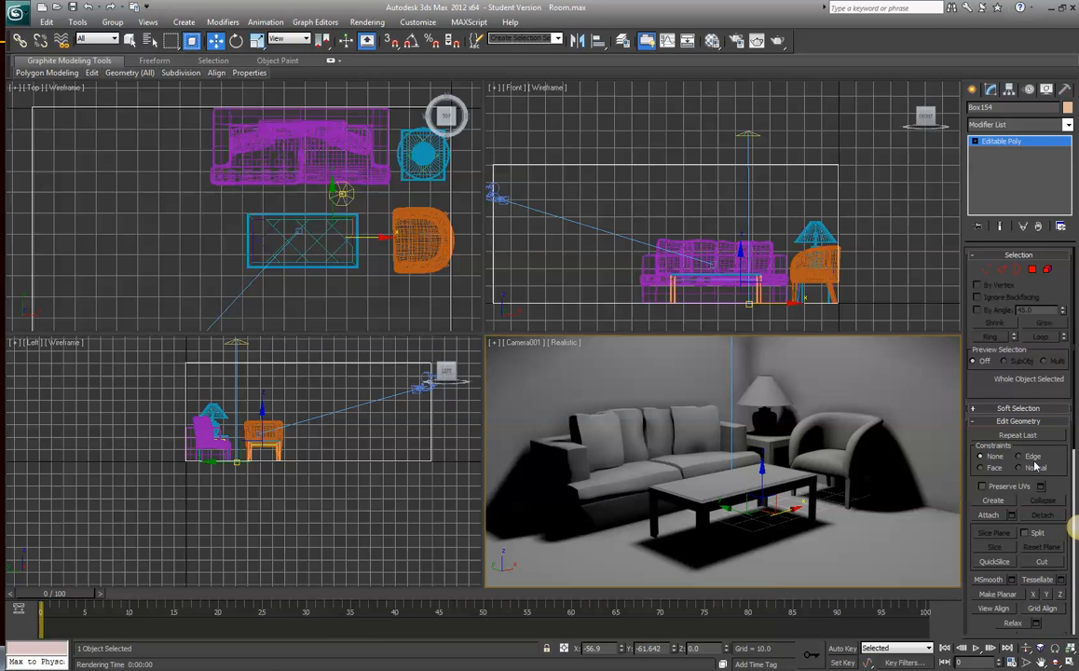
- Change the spotlight's shadow type to Ray Traced Shadows
mouse_move(1074, 424)
left_mouse_down()
mouse_move(1075, 503)
mouse_move(1075, 440)
left_mouse_up()
left_click(751, 133)
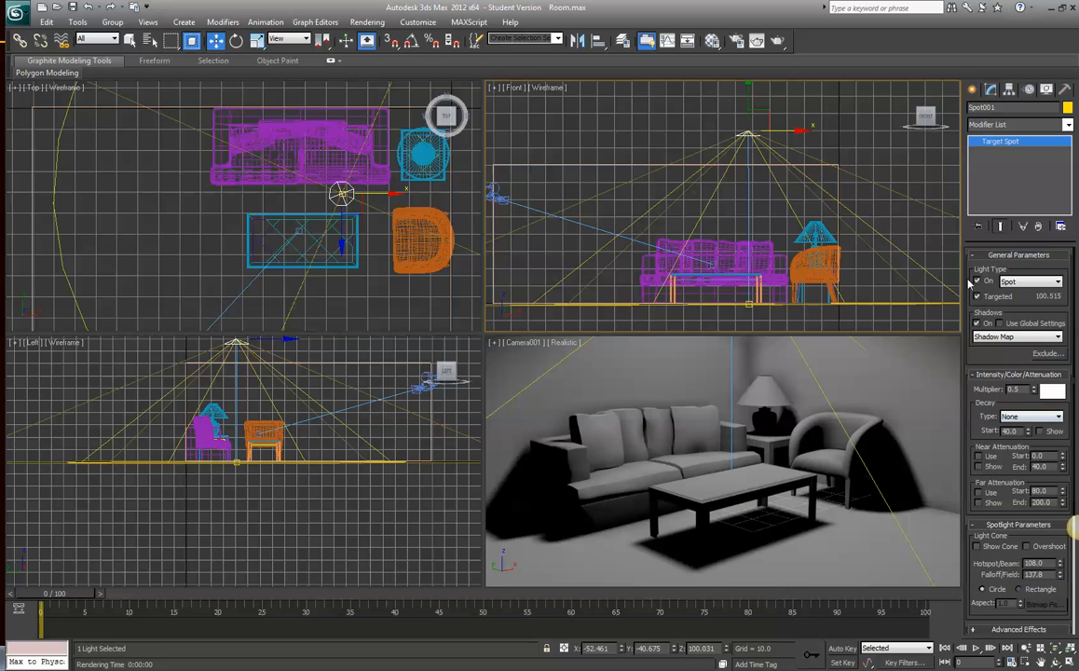
left_click(1016, 336)
left_click(1016, 383)
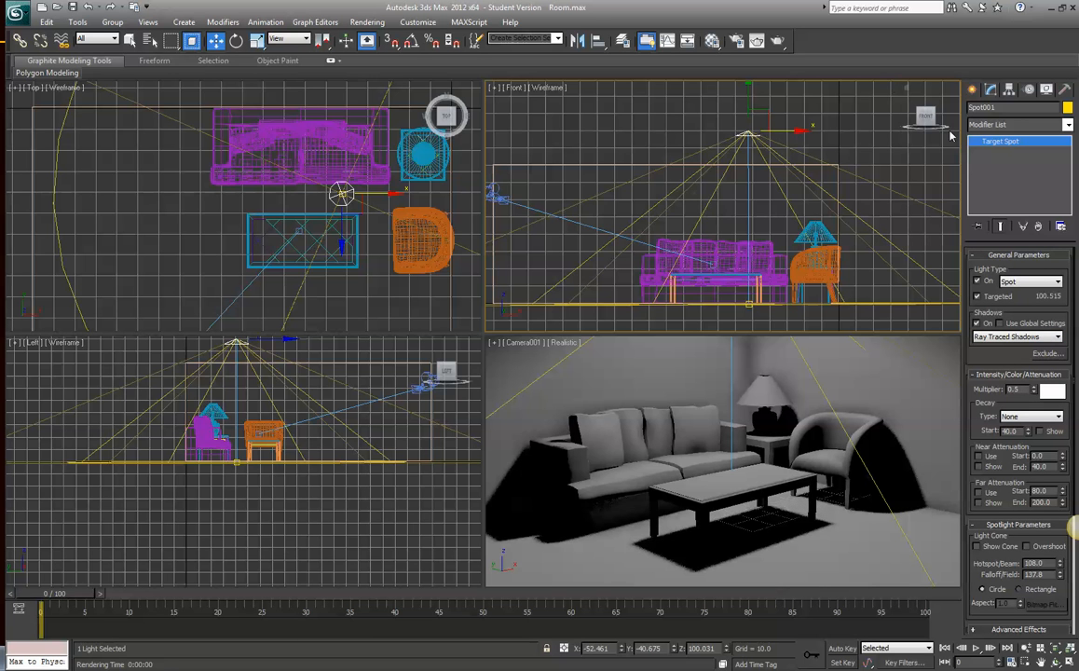
- Render the Camera001 view to inspect the edges of the ray-traced shadows
left_click(777, 41)
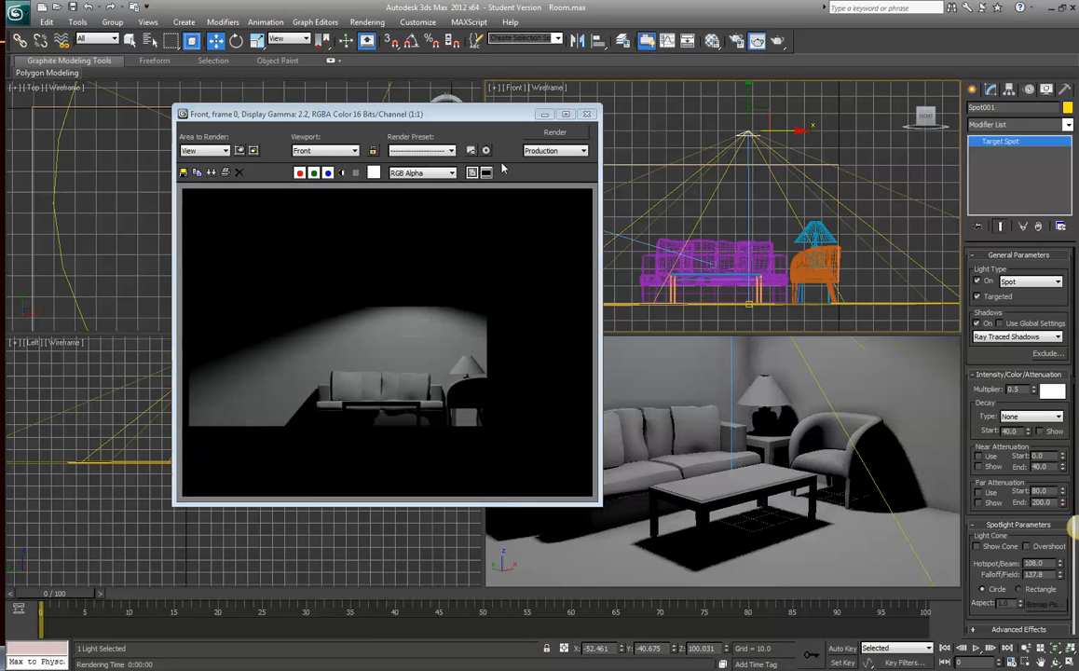
left_click(711, 376)
left_click(553, 136)
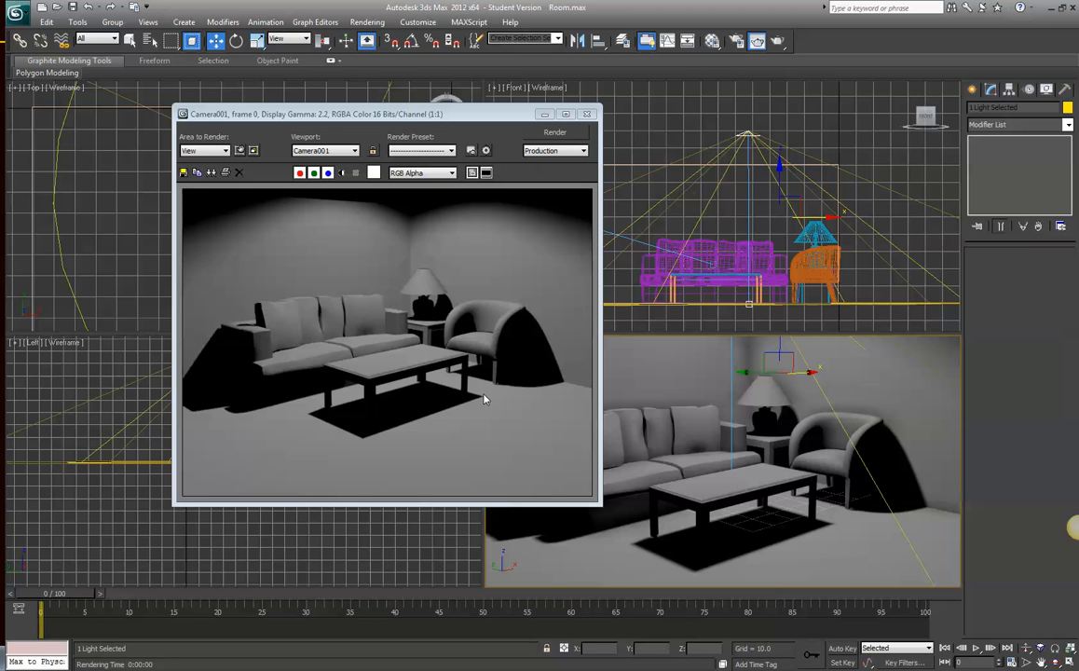
left_click(587, 114)
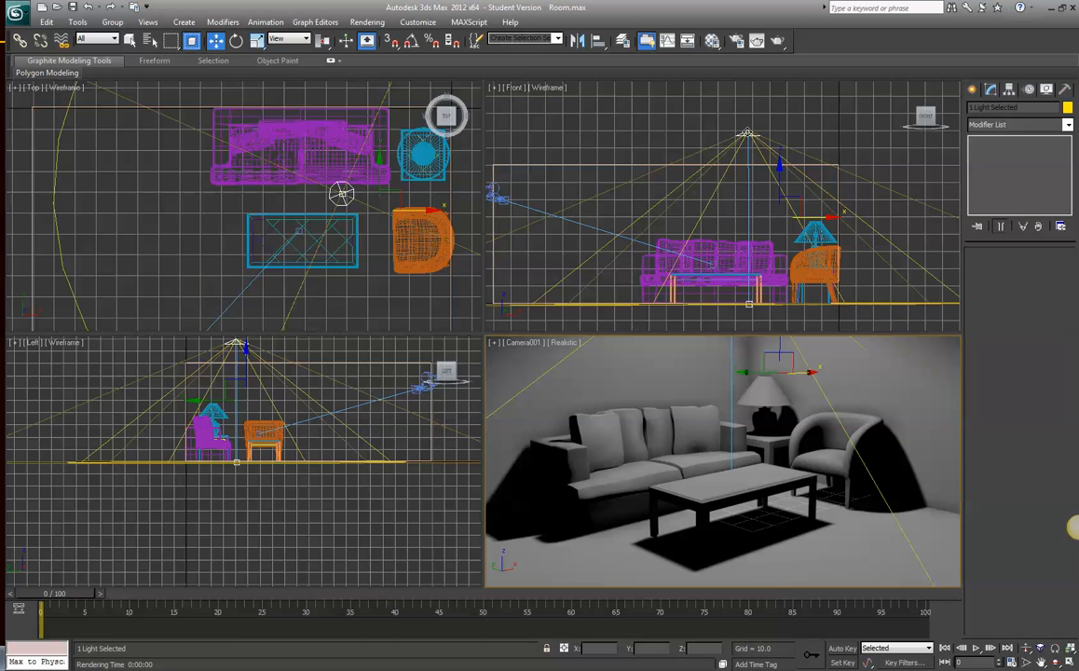
- Change the spotlight's shadow type to Area Shadows
left_click(748, 136)
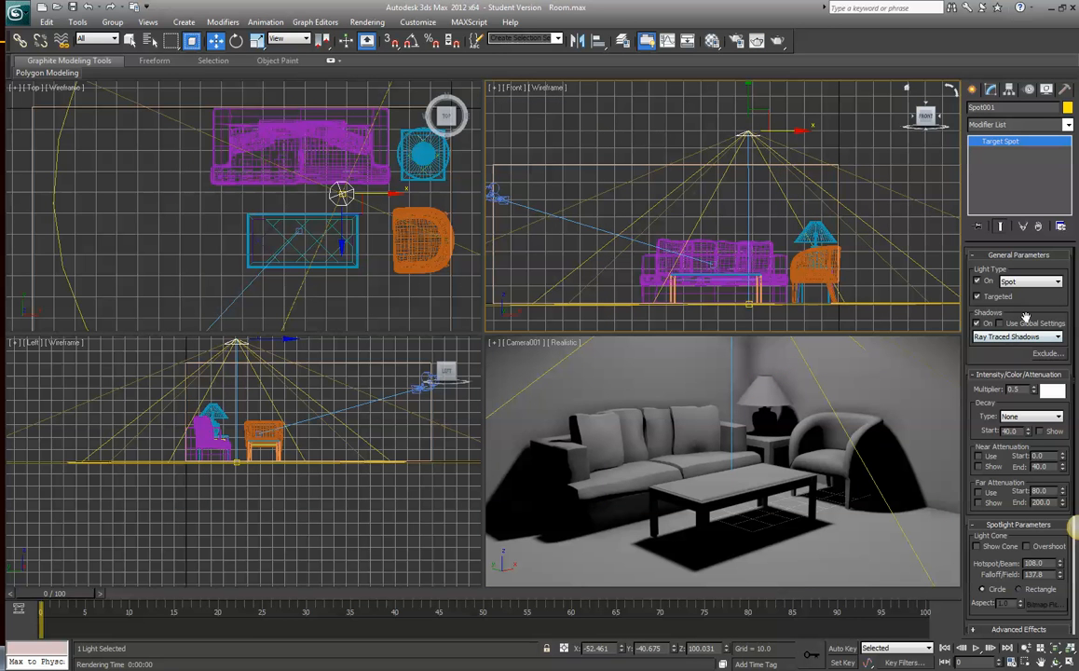
left_click(1016, 336)
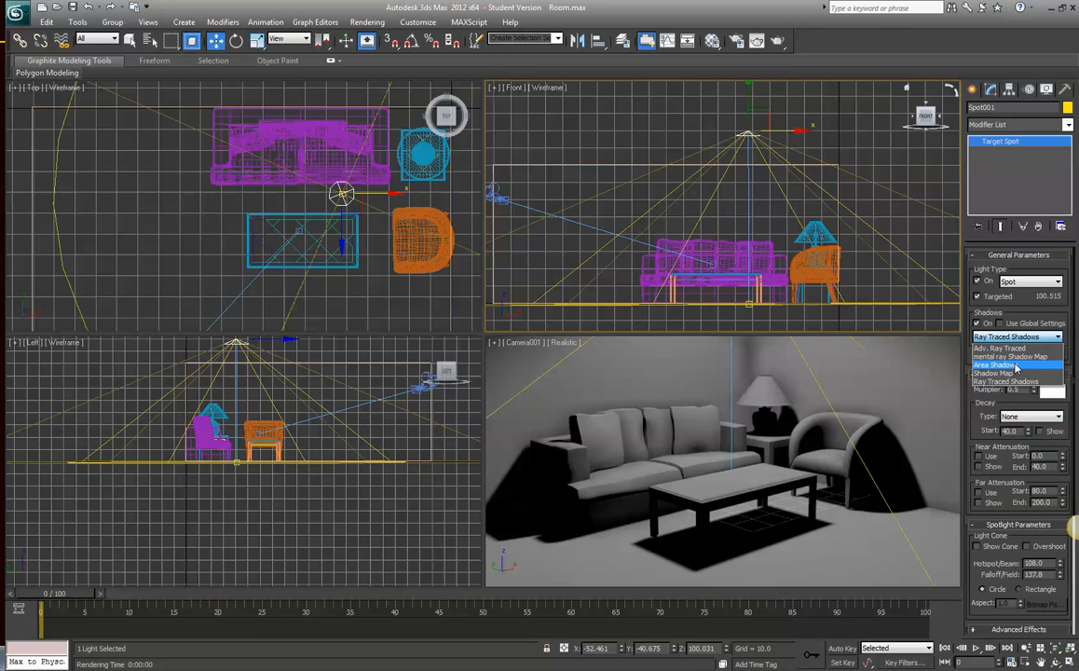
left_click(1016, 367)
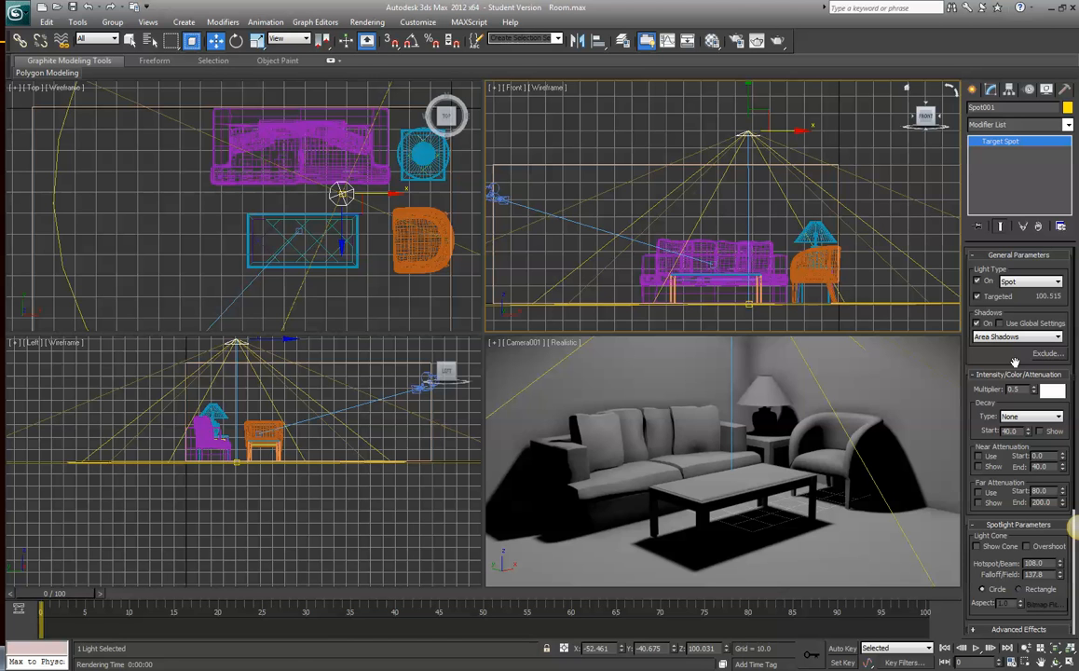
- Render the Camera001 view to examine the softness of the area shadows
left_click(778, 41)
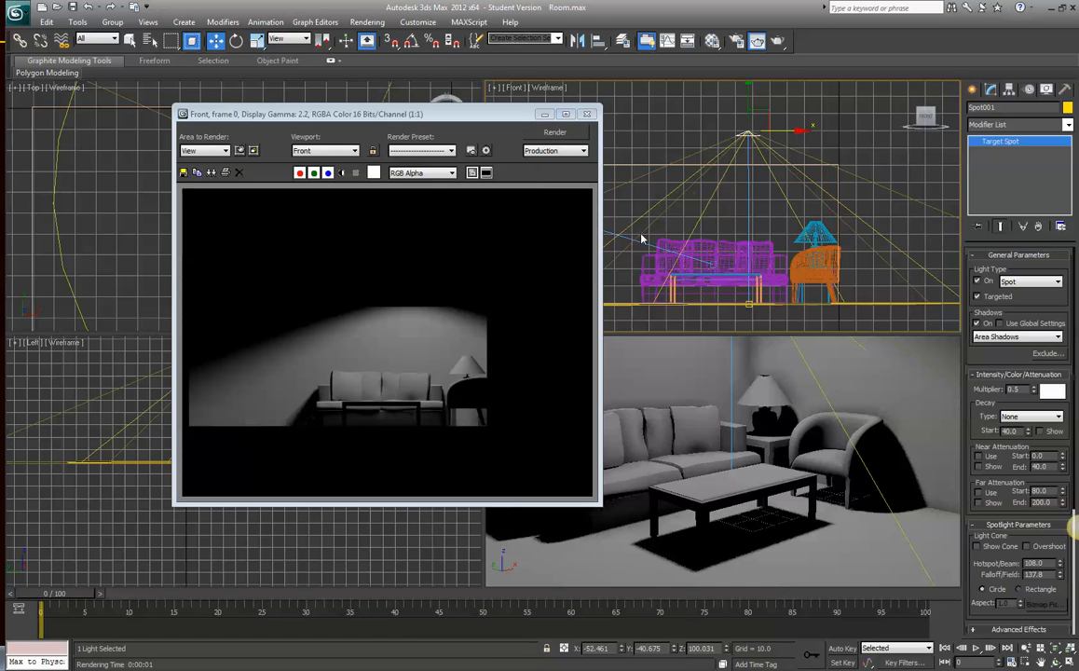
left_click(683, 391)
left_click(554, 132)
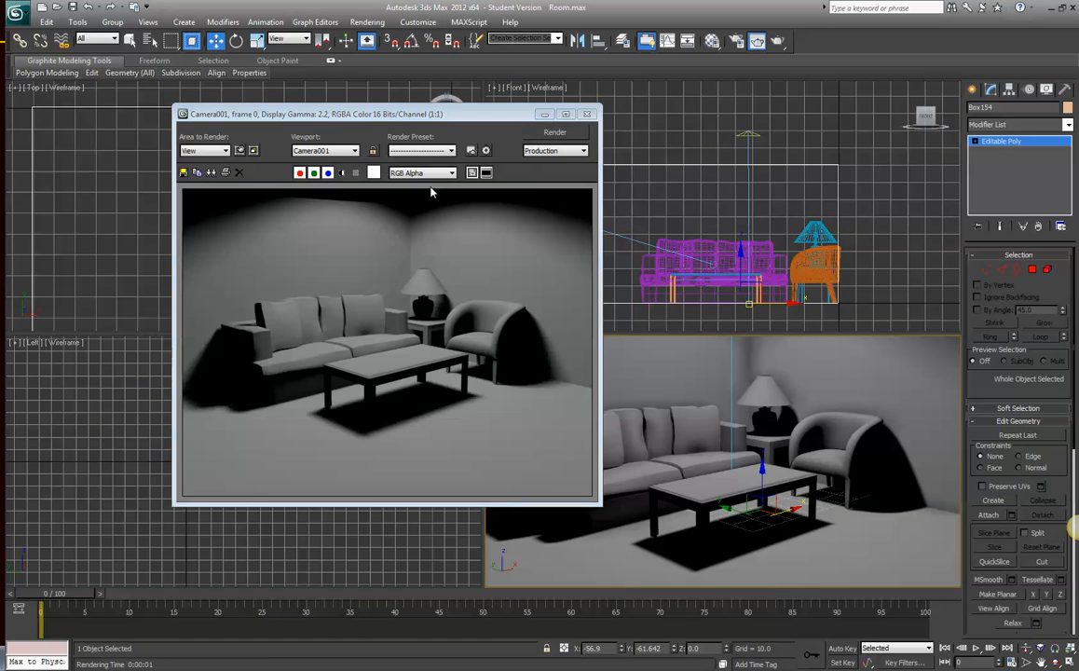
left_click_drag(424, 113, 612, 82)
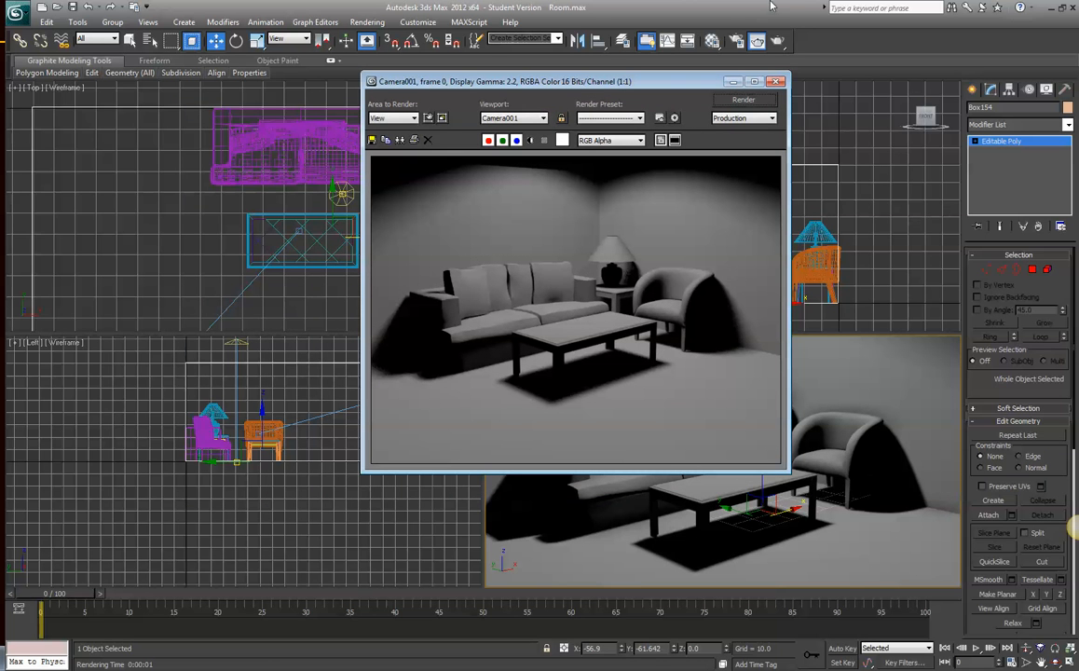
left_click(780, 81)
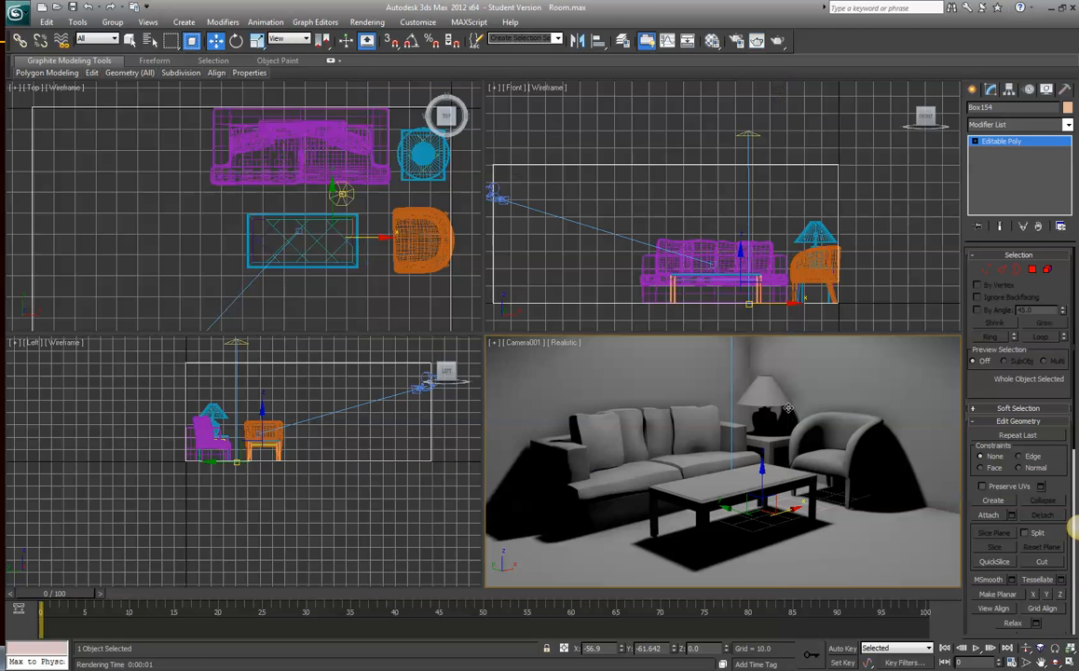
- Raise the spotlight in the Front view to Z about 149.2 and render the Camera001 view to check the result
left_click(747, 135)
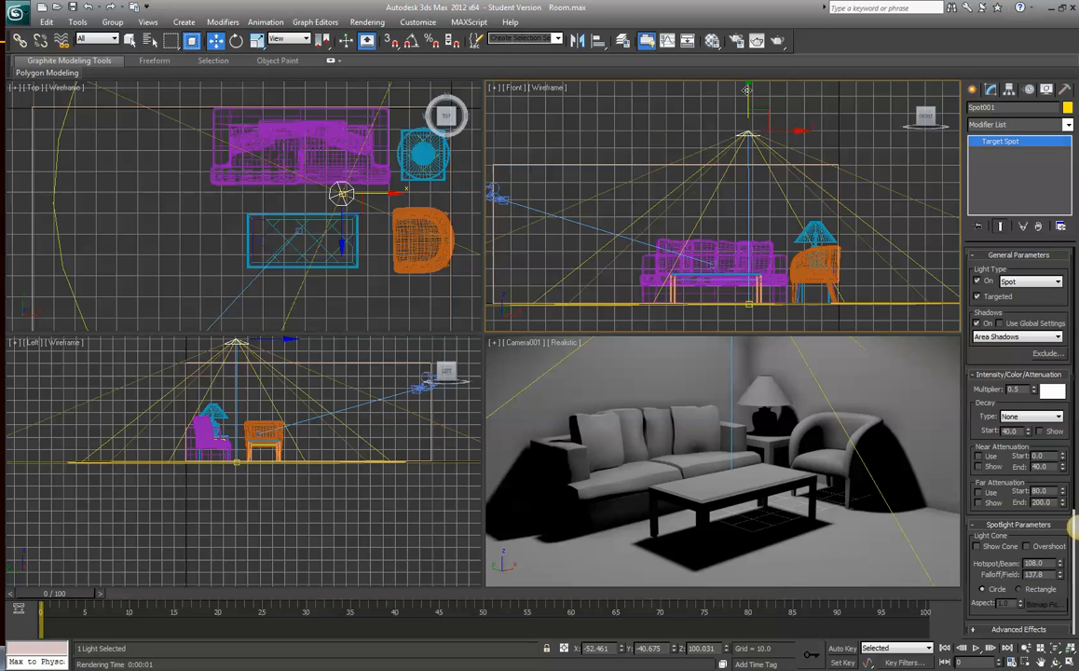
left_click_drag(748, 90, 762, 8)
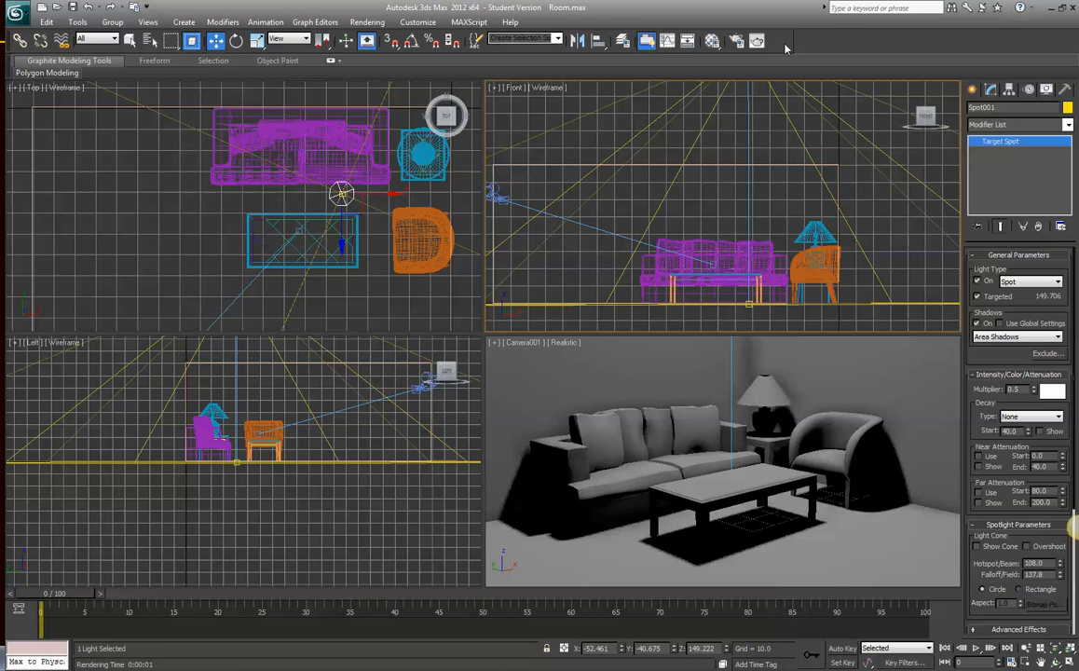
left_click(778, 41)
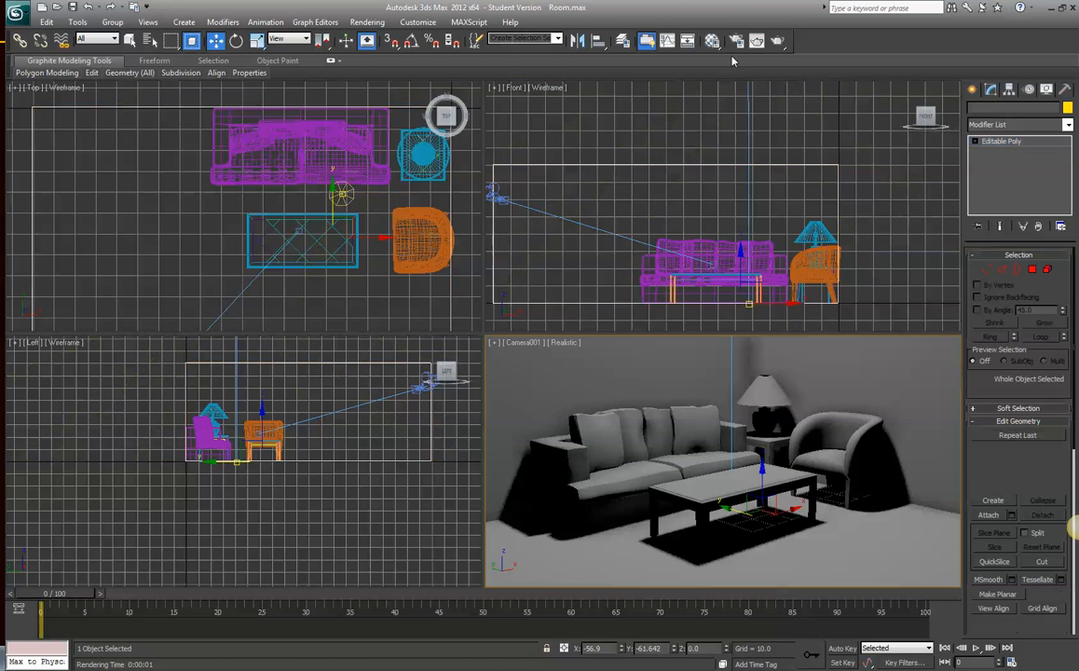
left_click(779, 44)
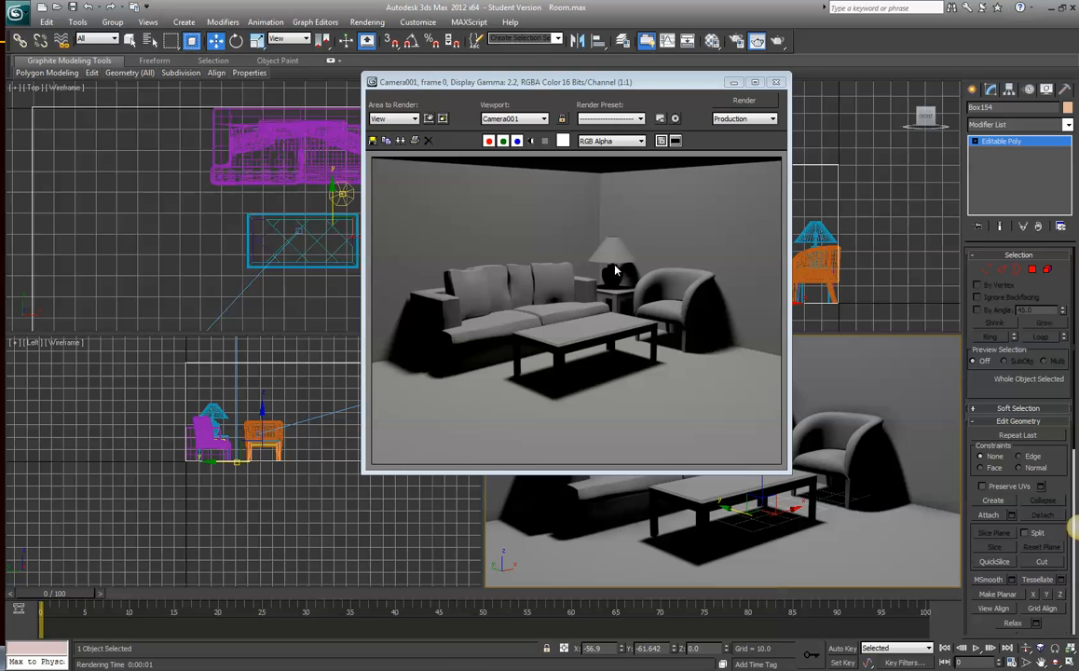
left_click(775, 82)
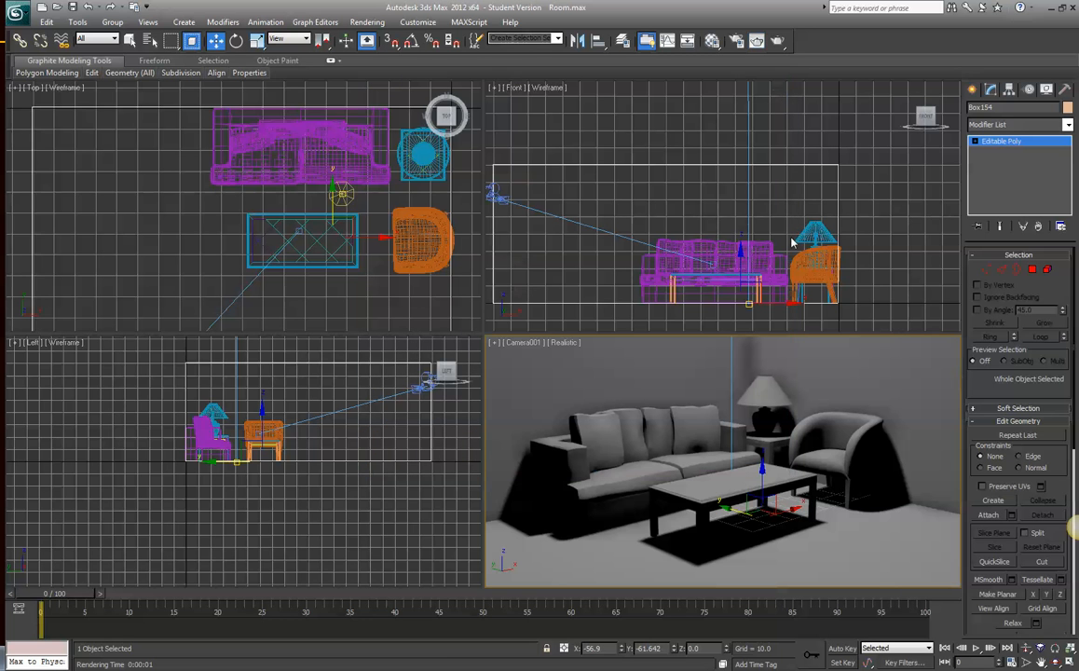
- Create an omni light with Shadow Map as its shadow type at the lampshade in the Front view, at about X -13.1, Z 39.5
left_click(972, 88)
left_click(996, 198)
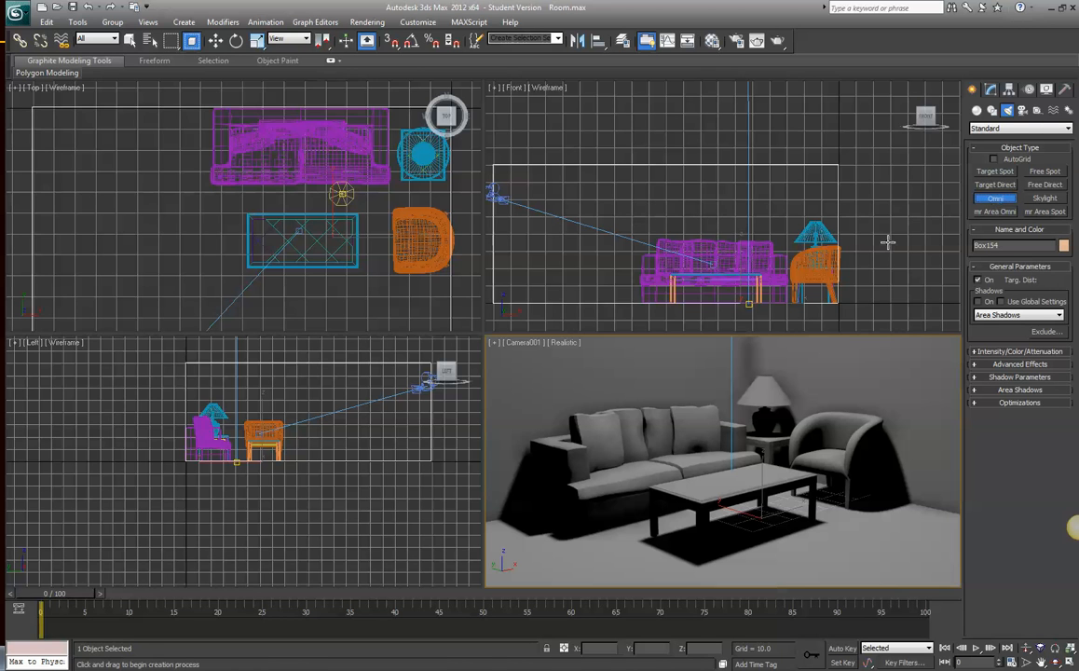
left_click(1042, 315)
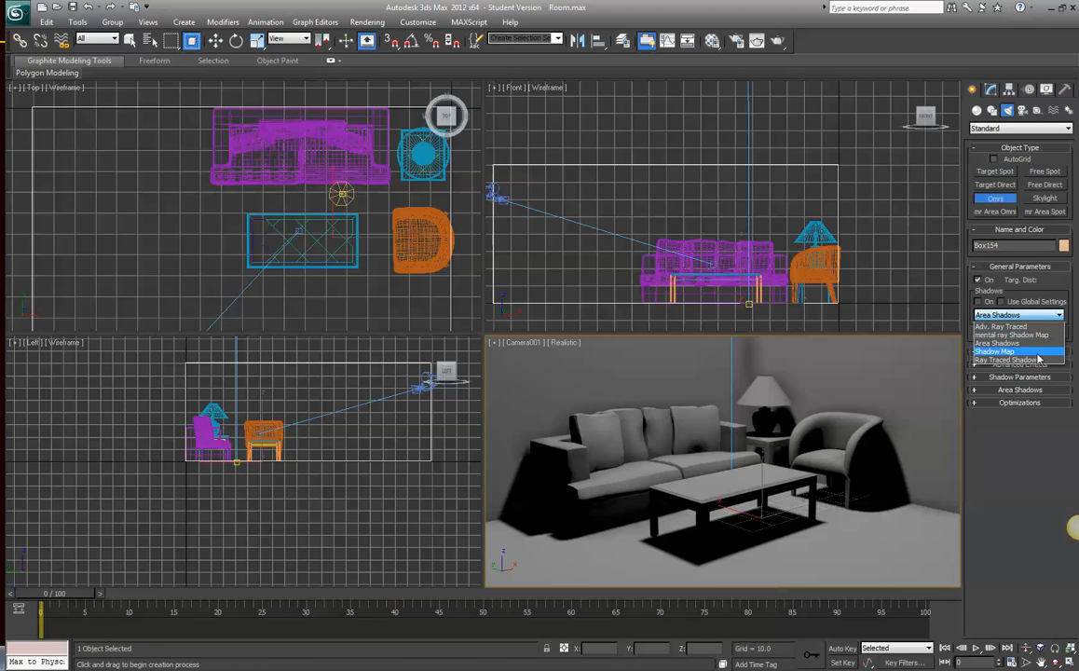
left_click(1036, 354)
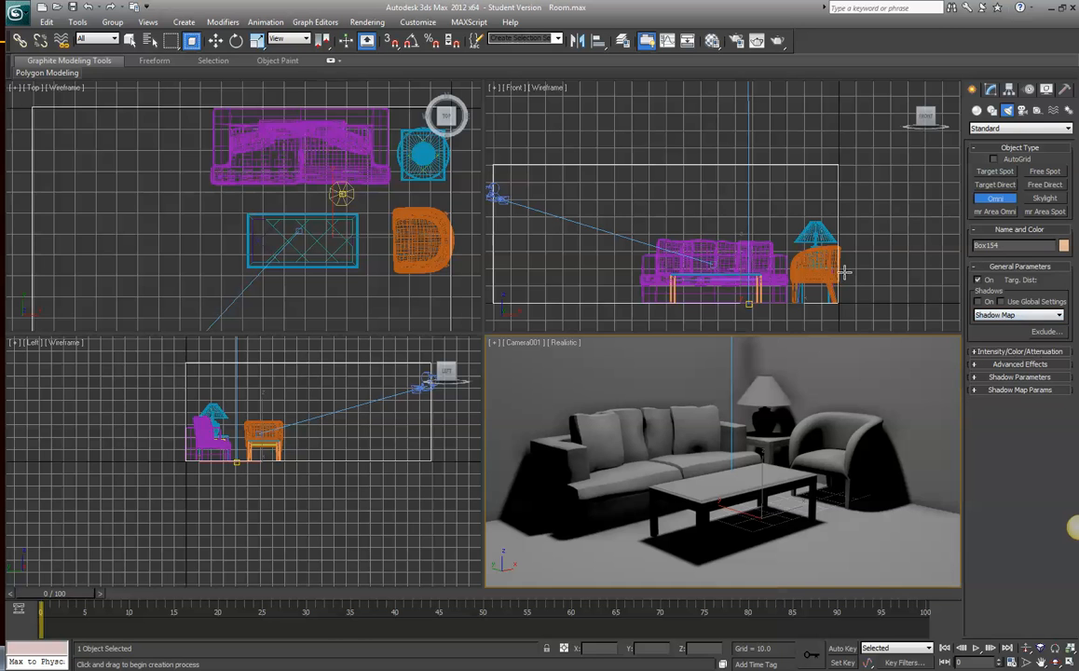
left_click(814, 229)
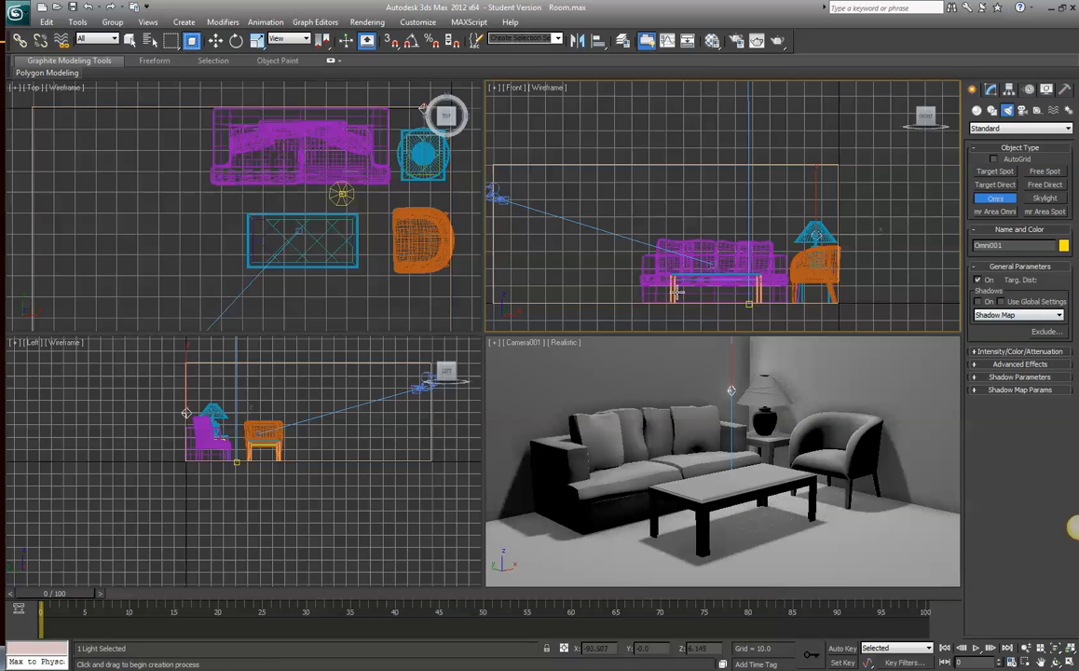
- Select Omni001 by name and move it in the Top view to the lamp's centre, at Y about -21.8
left_click(215, 42)
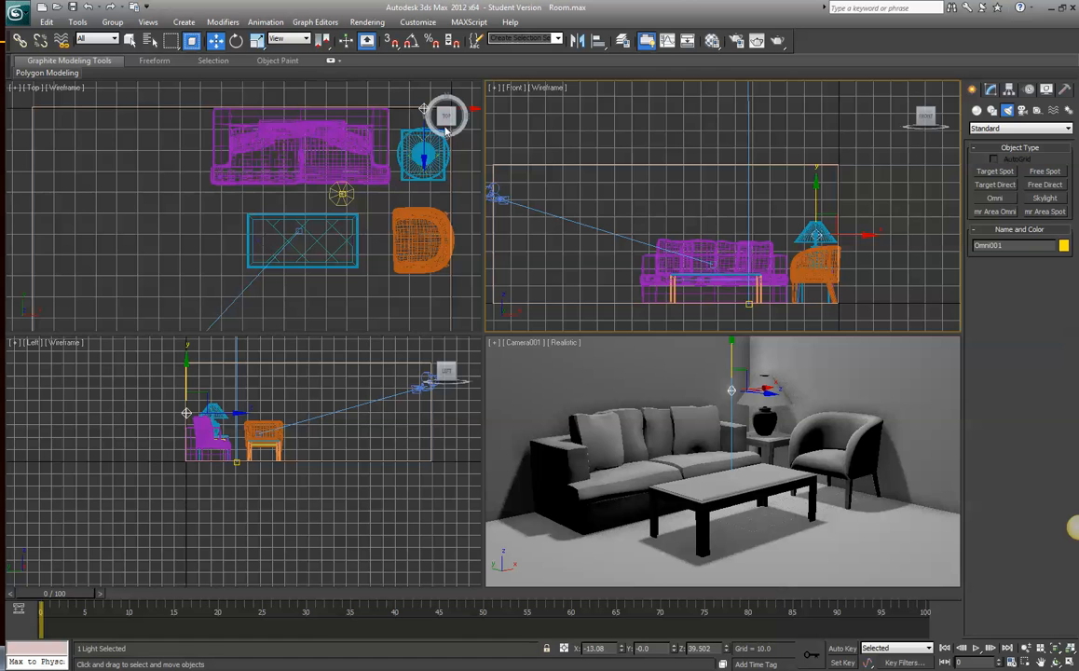
left_click(424, 110)
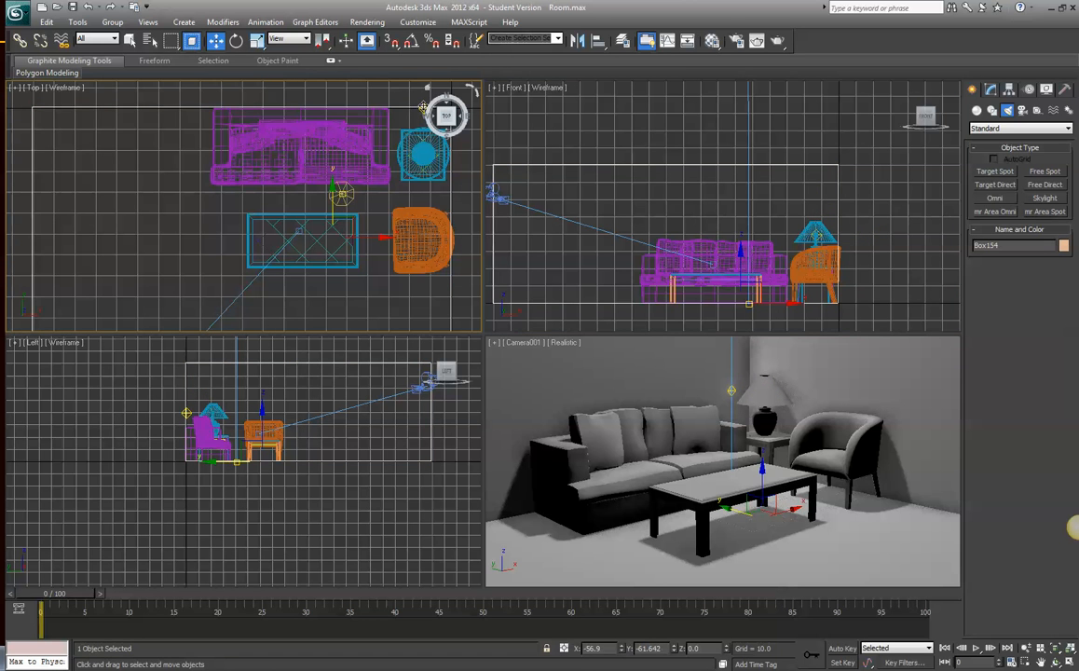
left_click(342, 193)
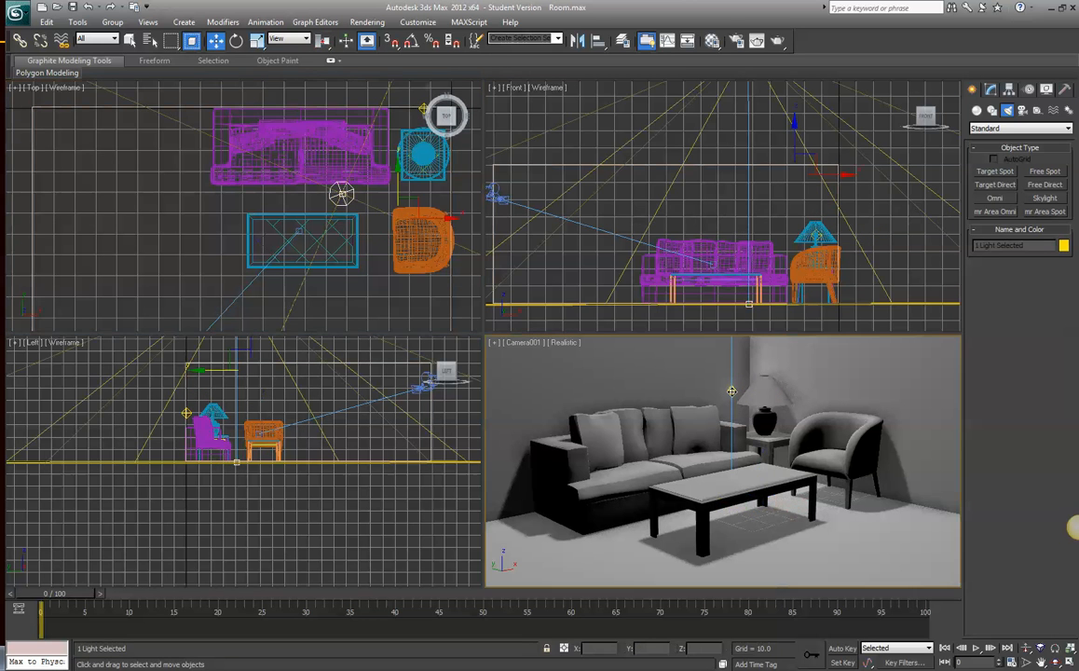
left_click(824, 224)
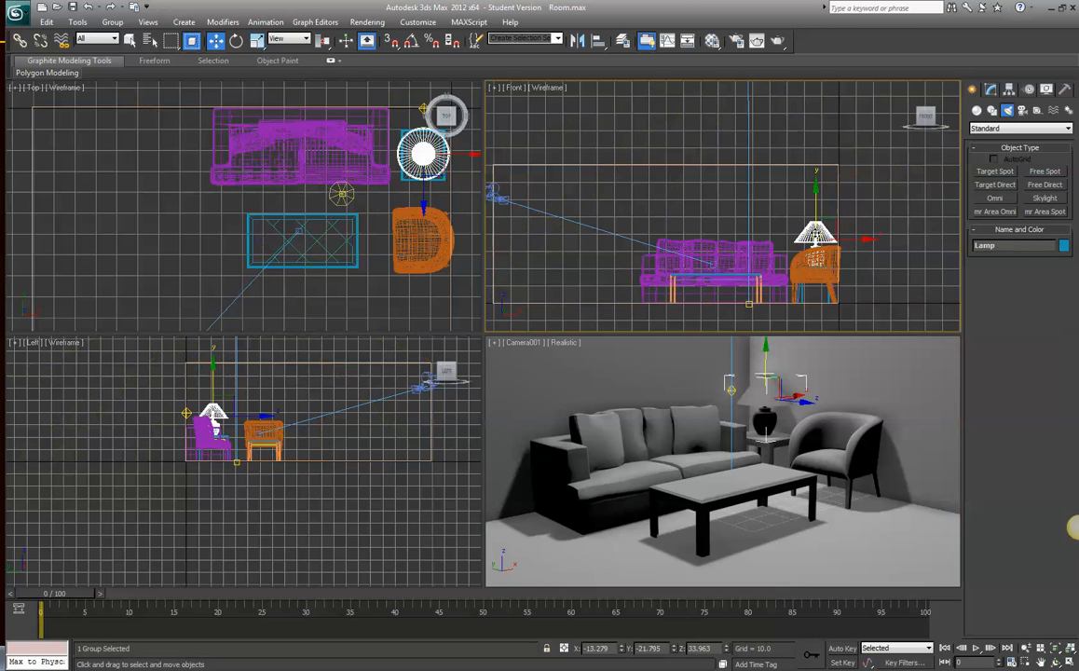
left_click(150, 40)
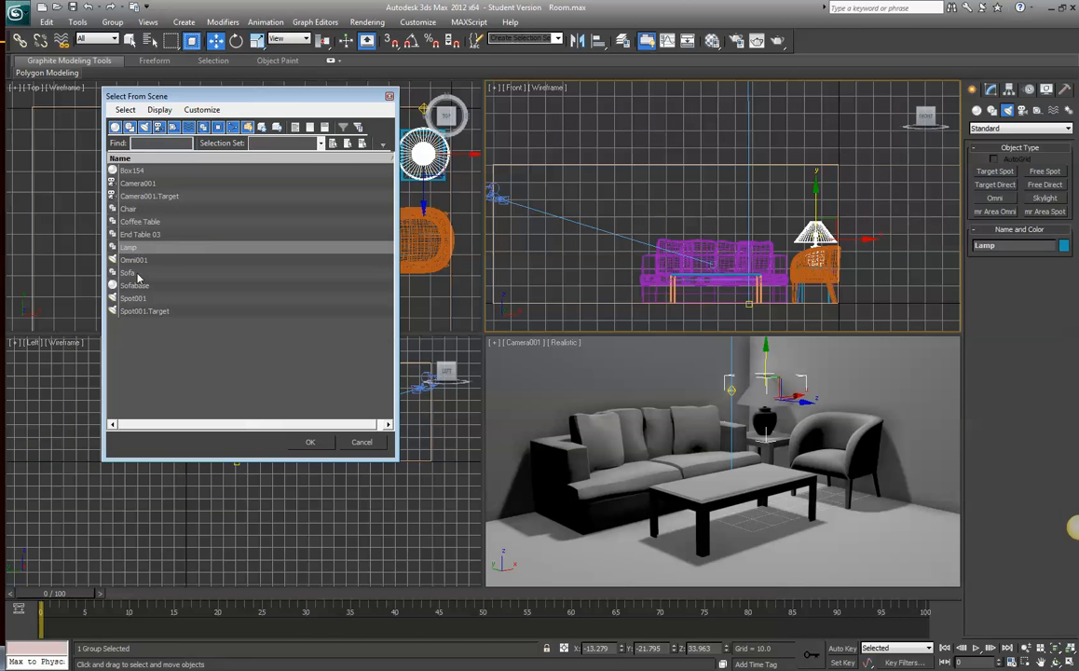
left_click(130, 260)
left_click(315, 443)
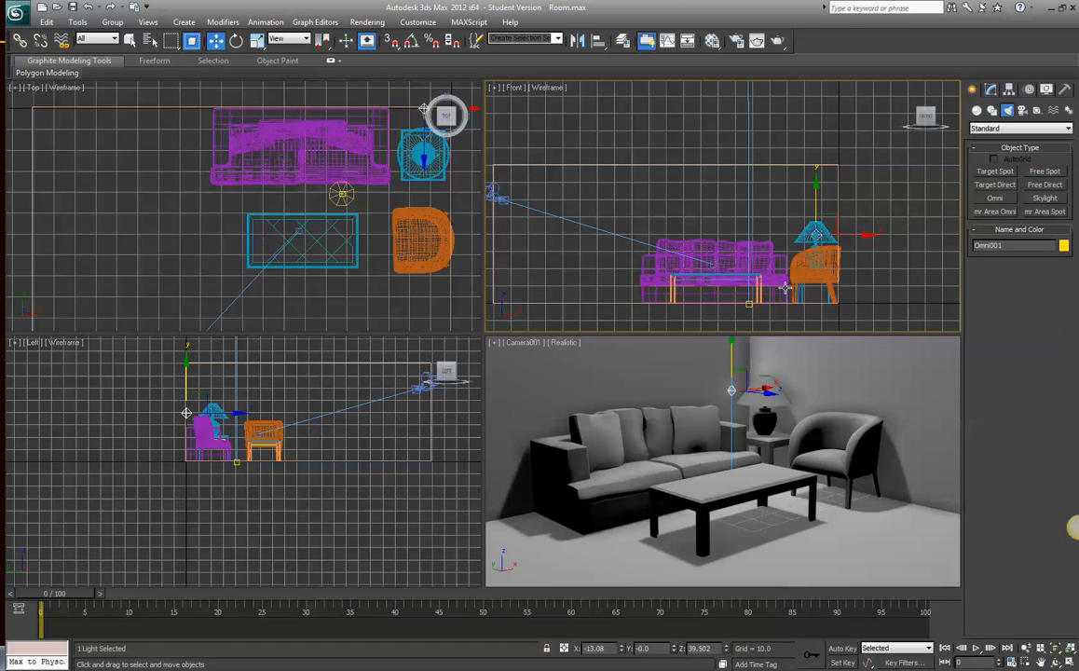
right_click(370, 218)
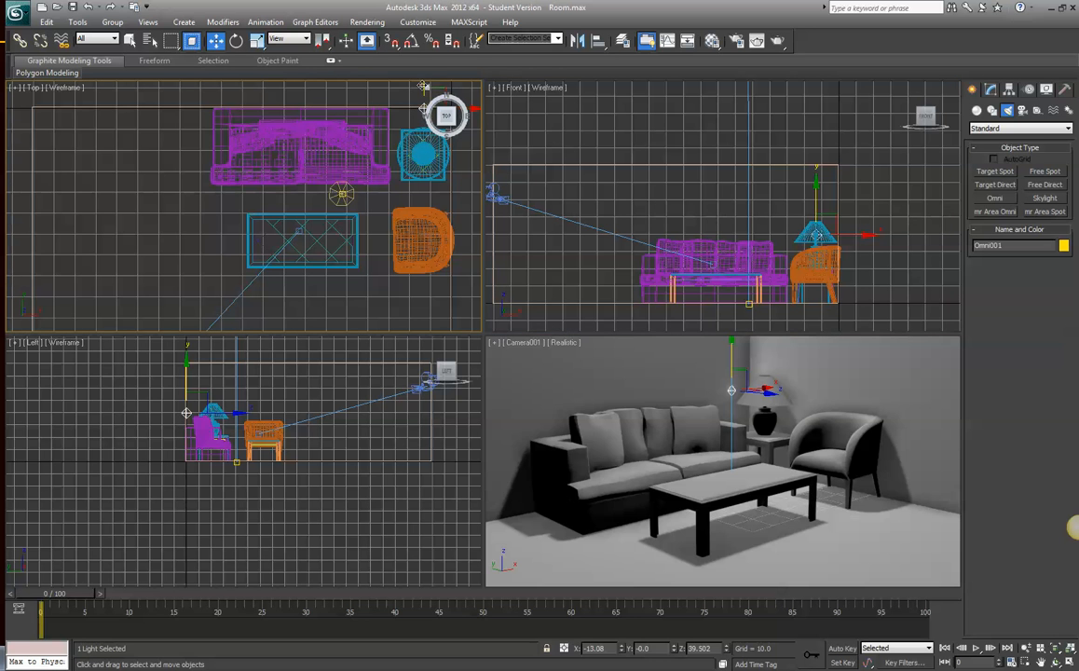
left_click_drag(424, 84, 423, 127)
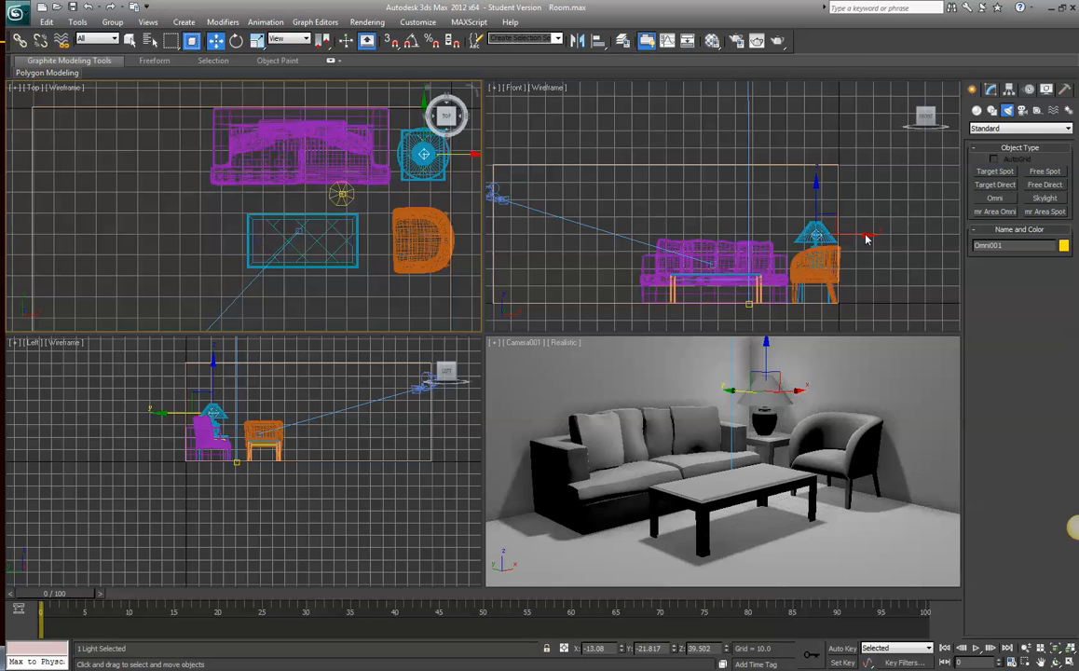
- Render the Camera001 view to check the omni light's effect around the lamp
left_click(778, 41)
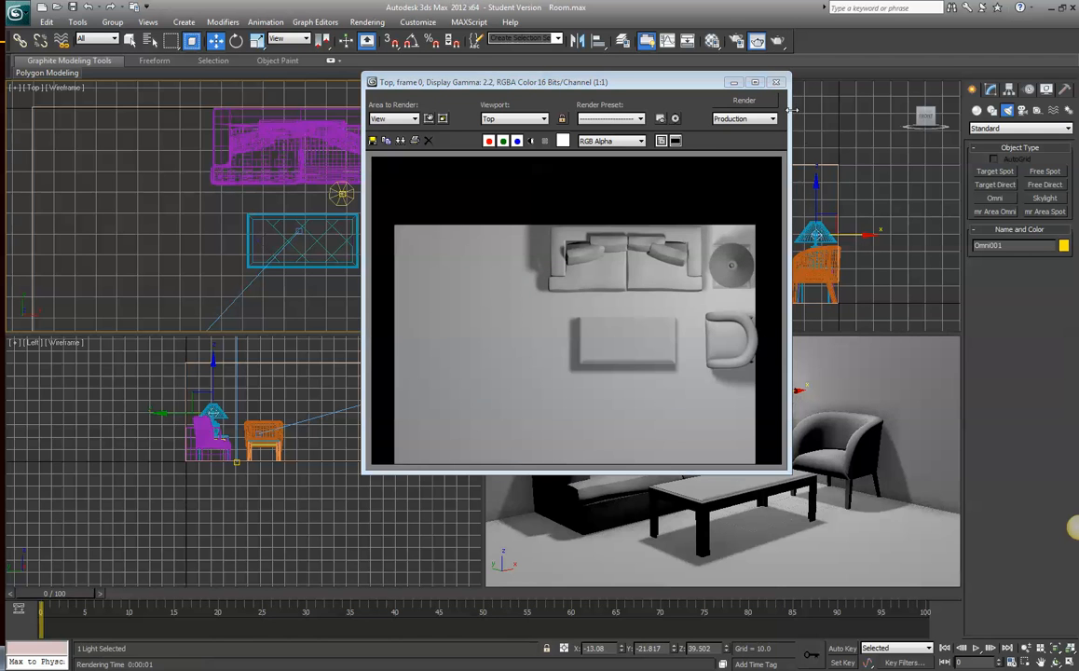
left_click(778, 82)
left_click(825, 360)
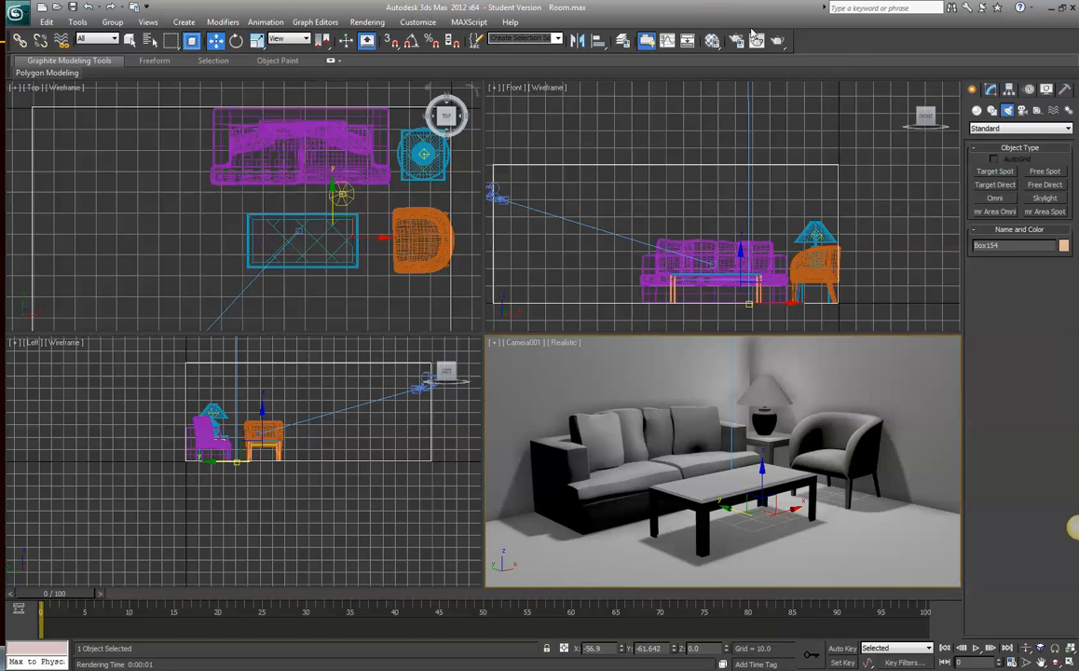
left_click(778, 41)
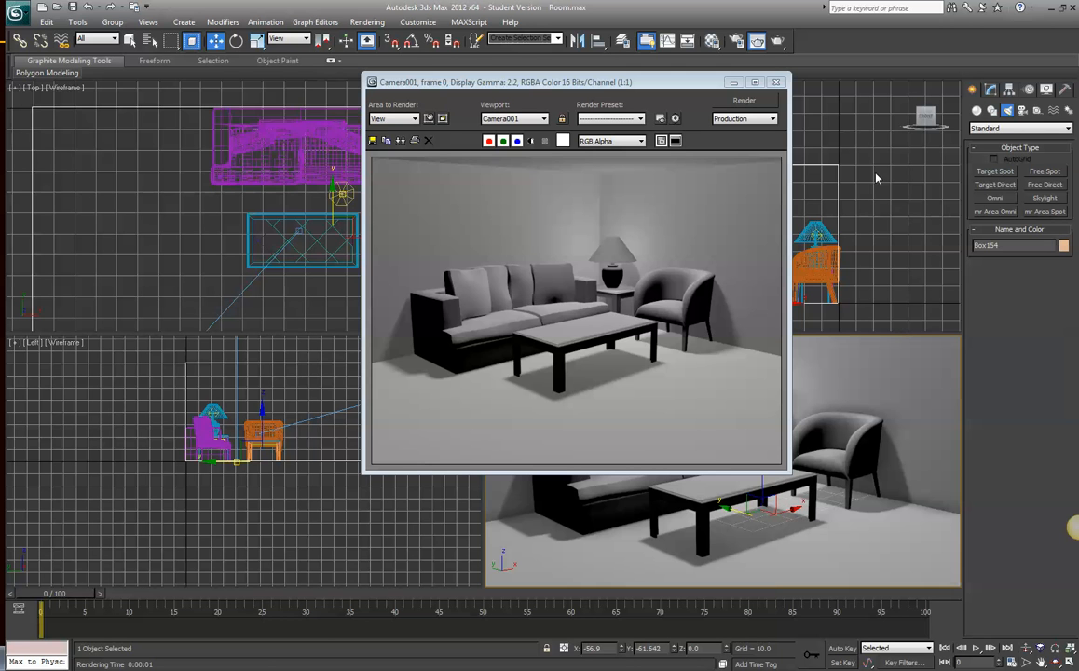
left_click(777, 84)
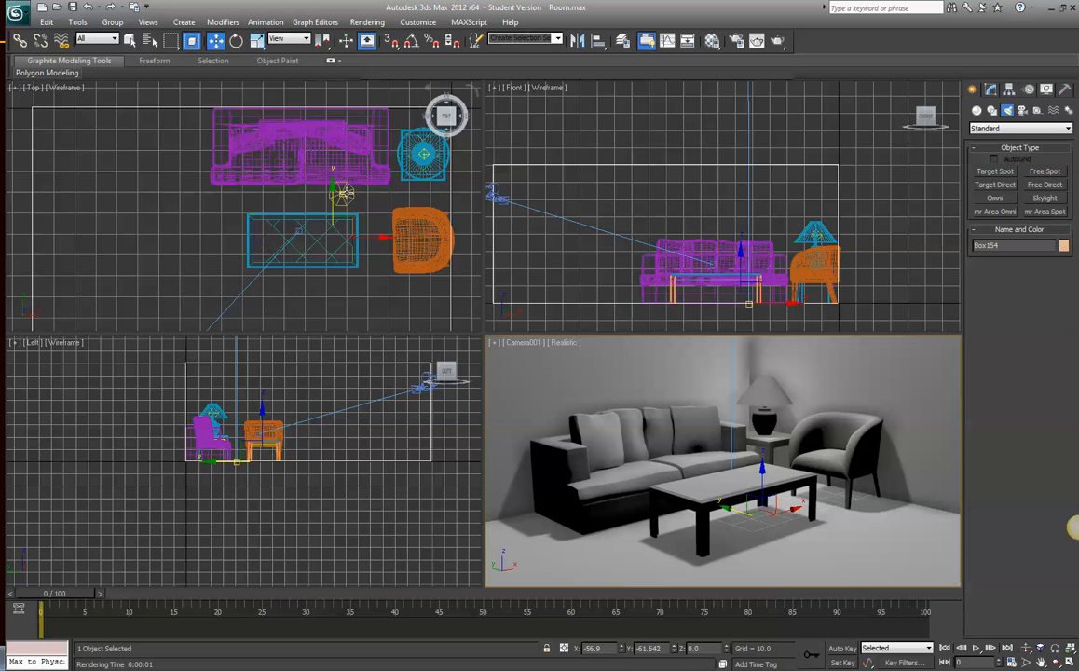
- Select Omni001 by name and set its intensity multiplier to 1.0
left_click(425, 154)
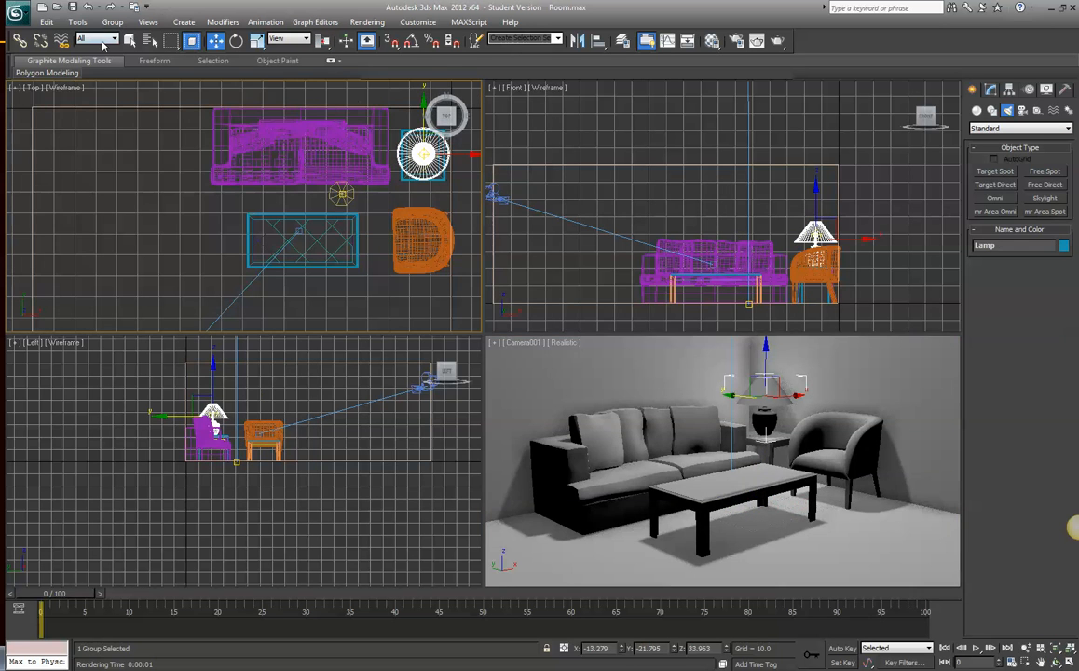
left_click(150, 40)
left_click(134, 260)
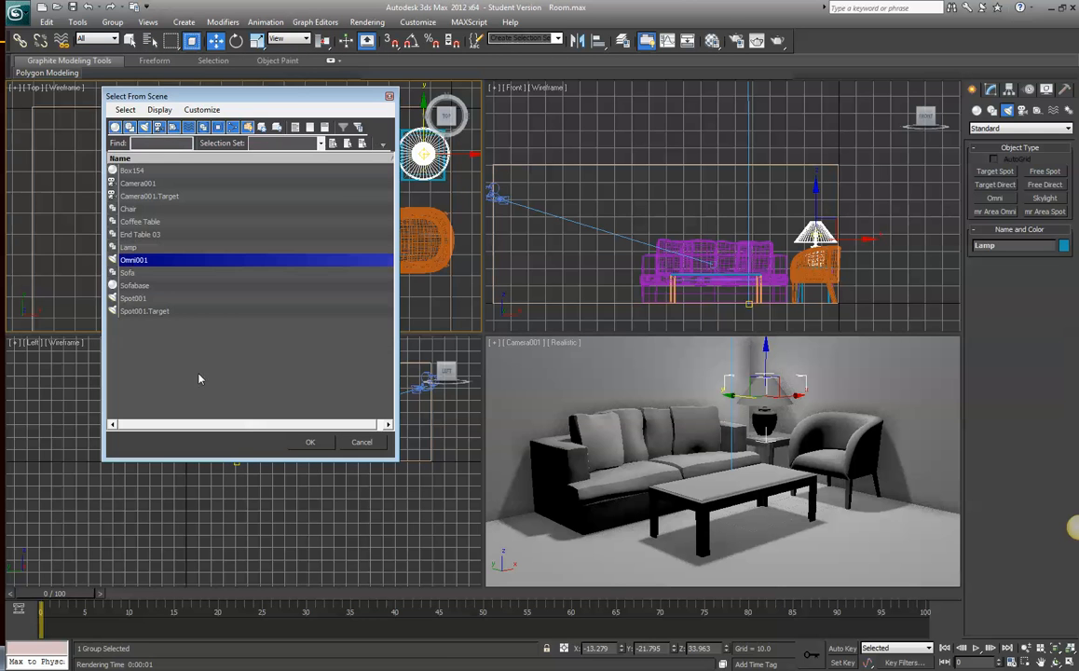
left_click(311, 442)
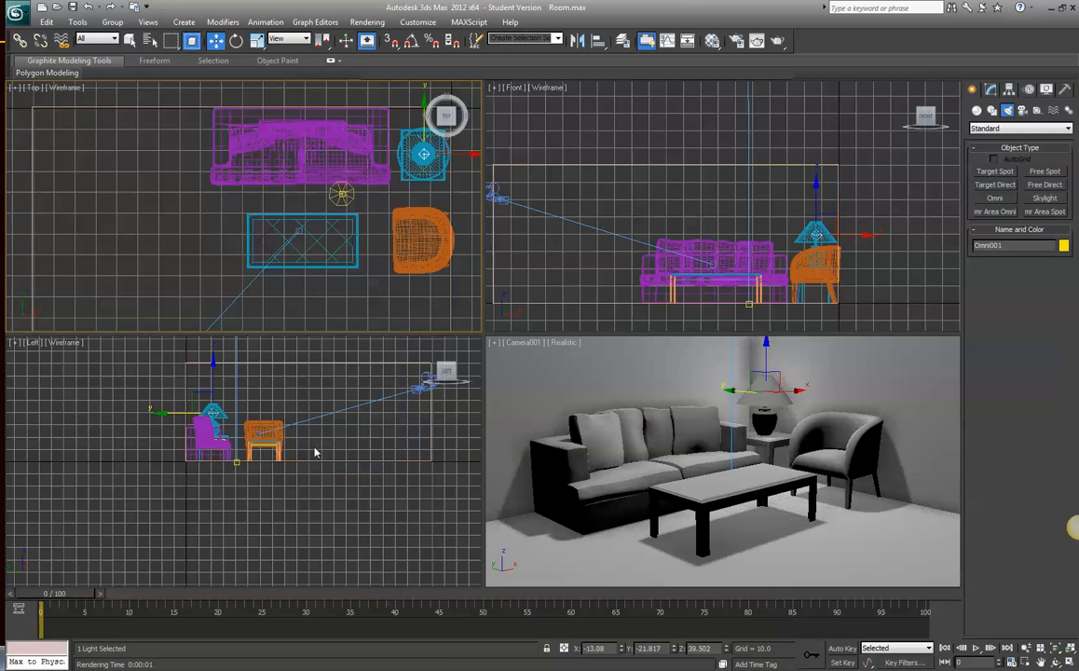
left_click(990, 89)
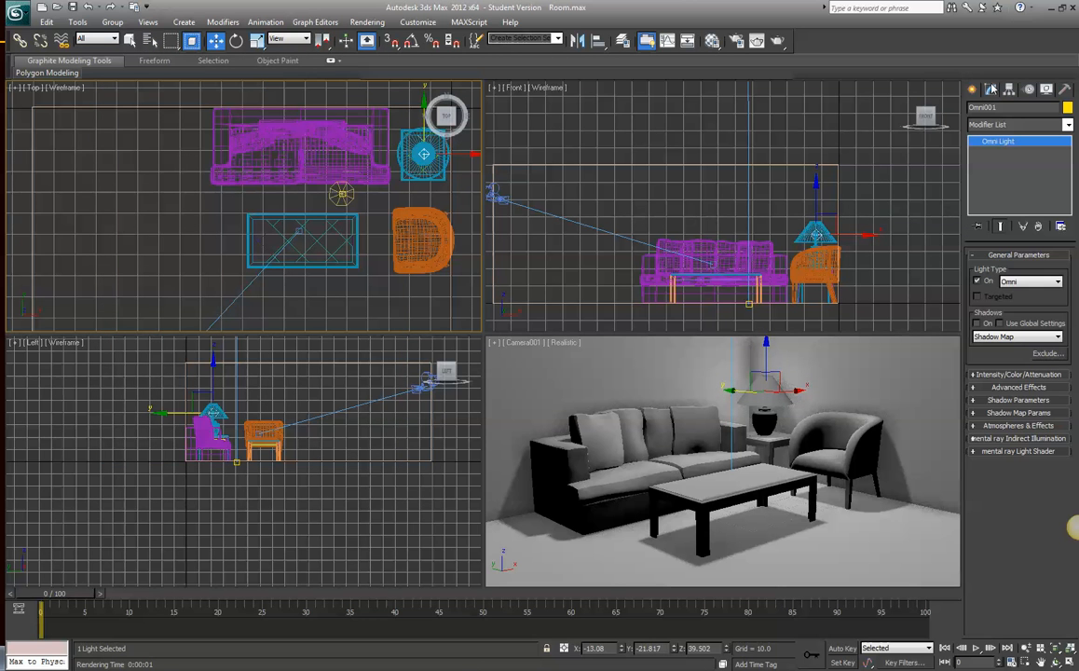
left_click(997, 374)
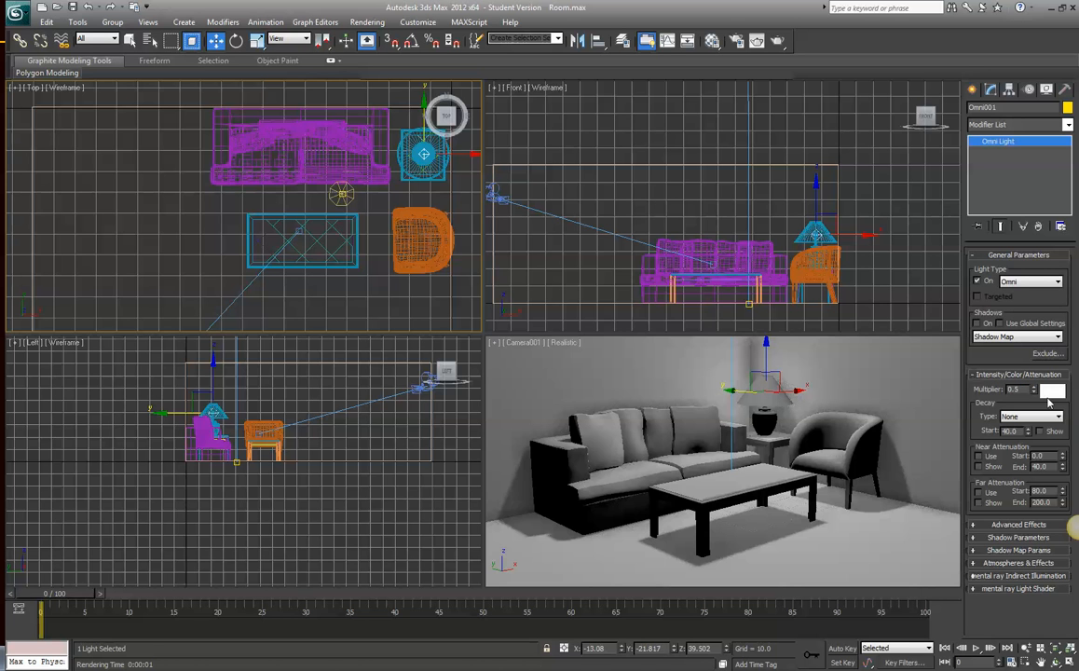
left_click_drag(1034, 389, 1039, 352)
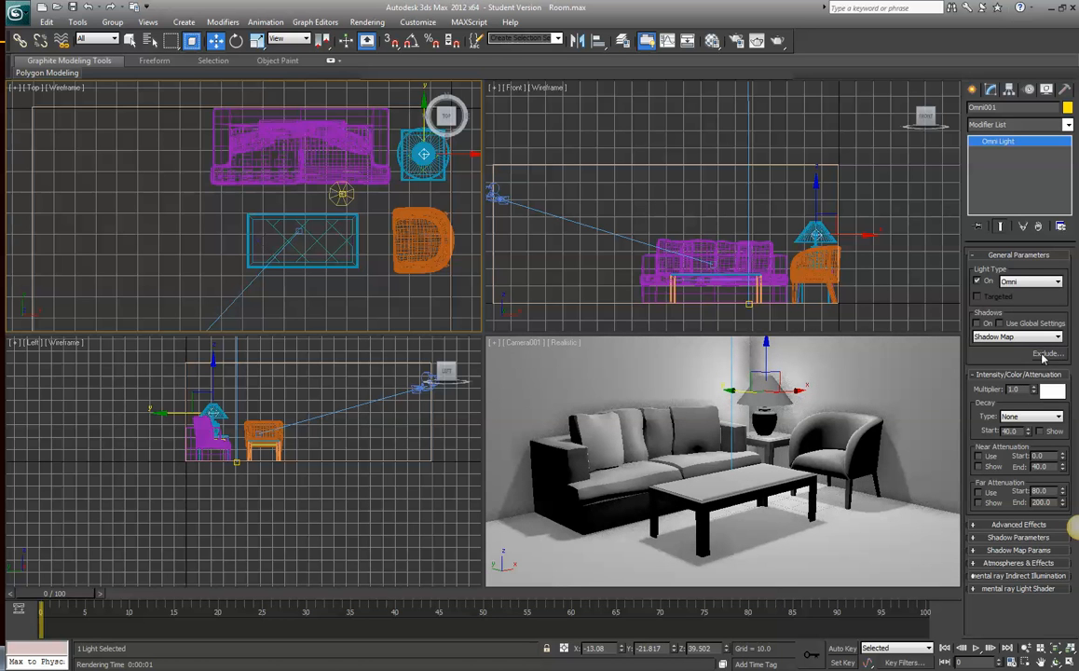
- Render the Camera001 view to inspect the room with the brighter lamp light
left_click(712, 40)
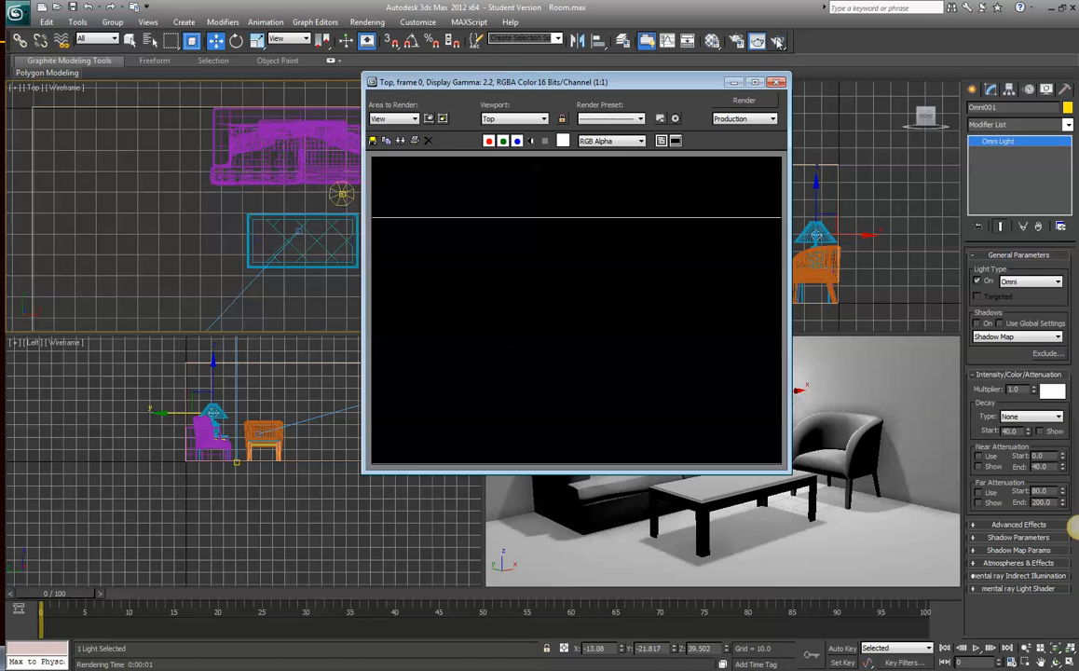
left_click(766, 374)
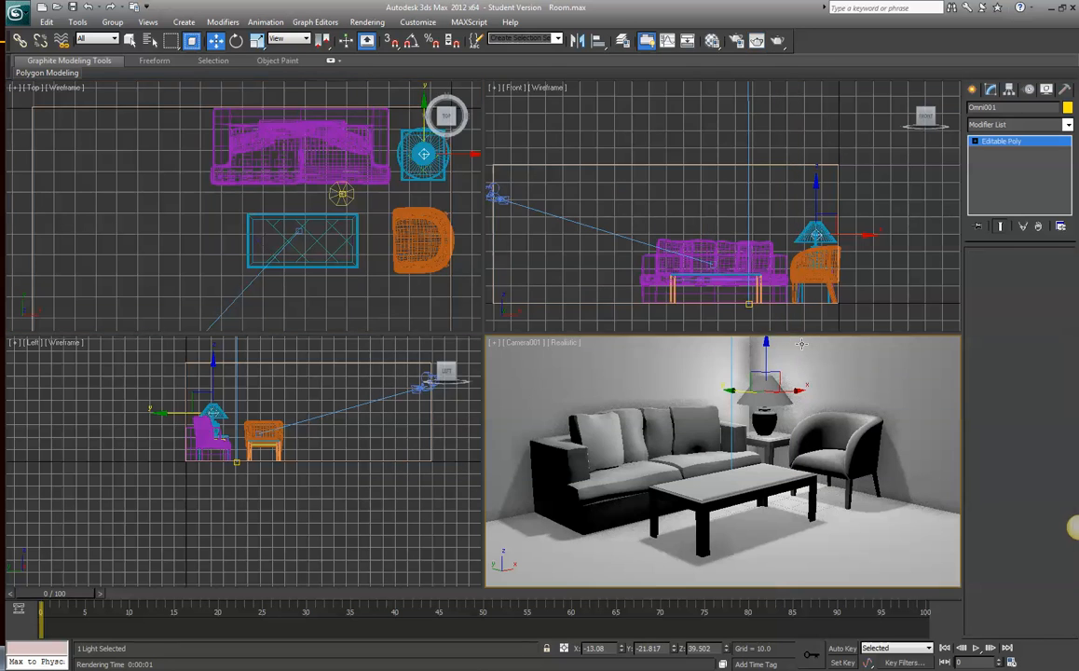
left_click(780, 42)
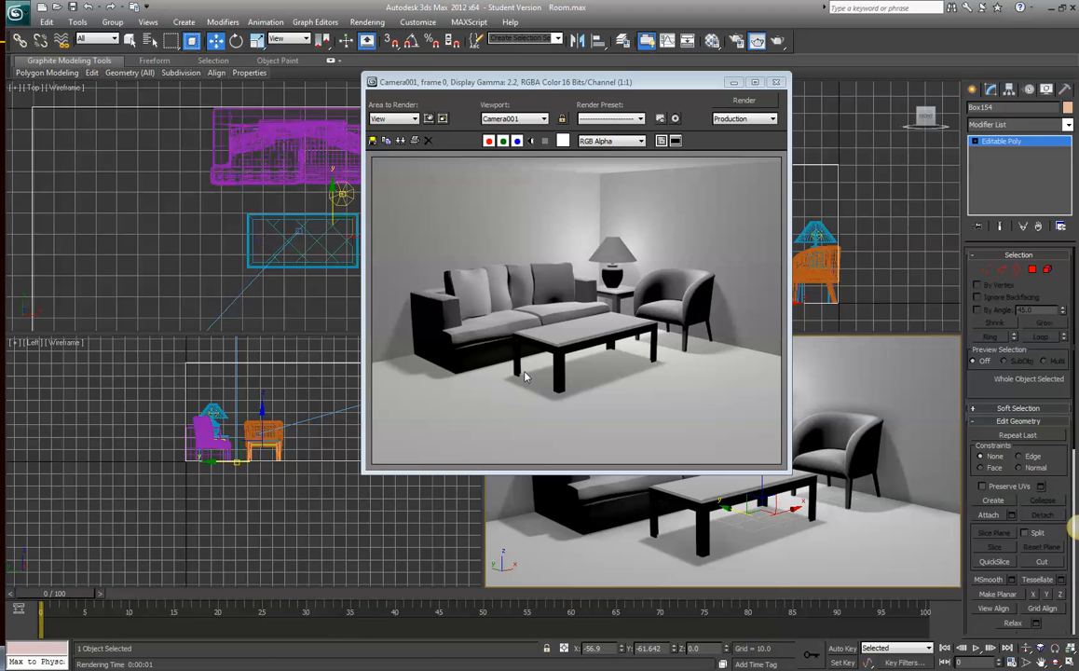
left_click(779, 83)
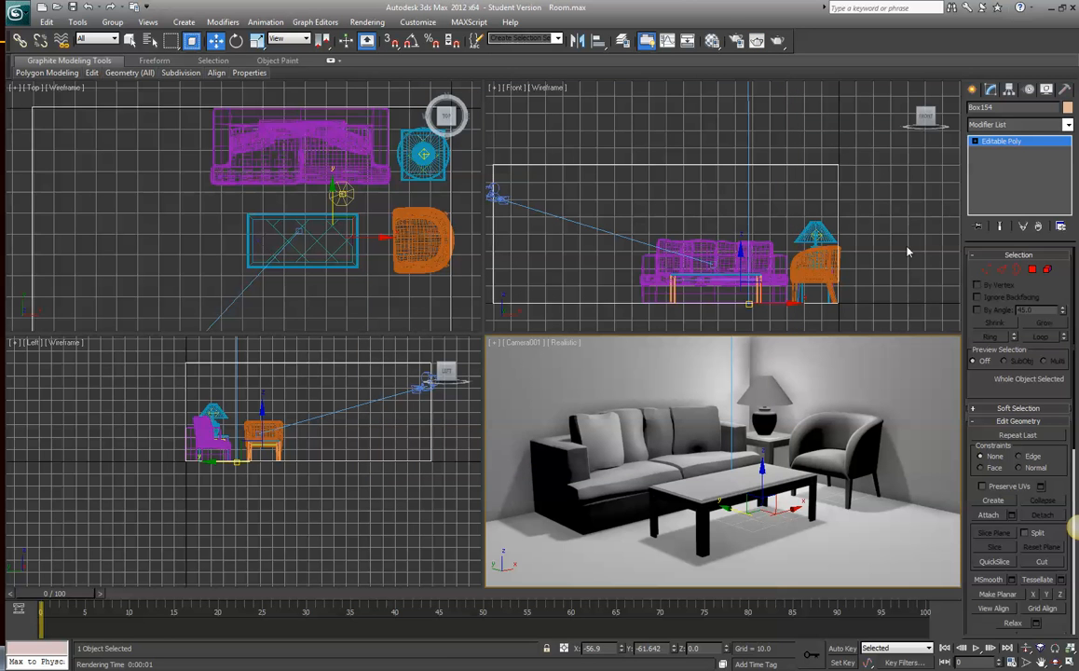
- Create a second omni light on the floor beside the sofa's near end in the Camera001 view
left_click(991, 88)
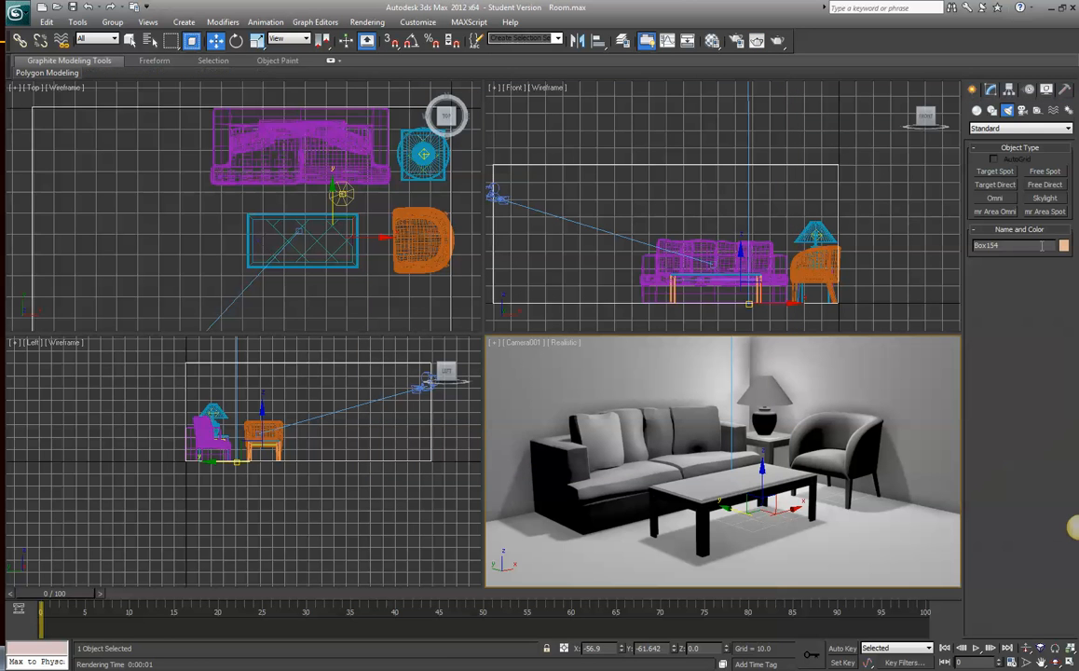
left_click(995, 198)
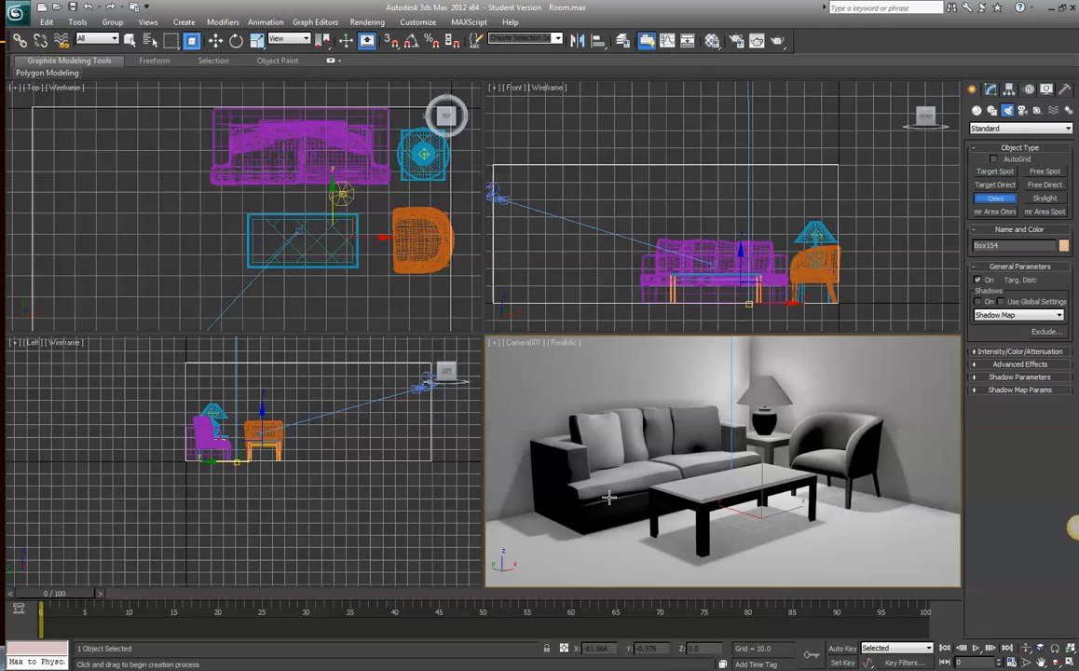
left_click(518, 504)
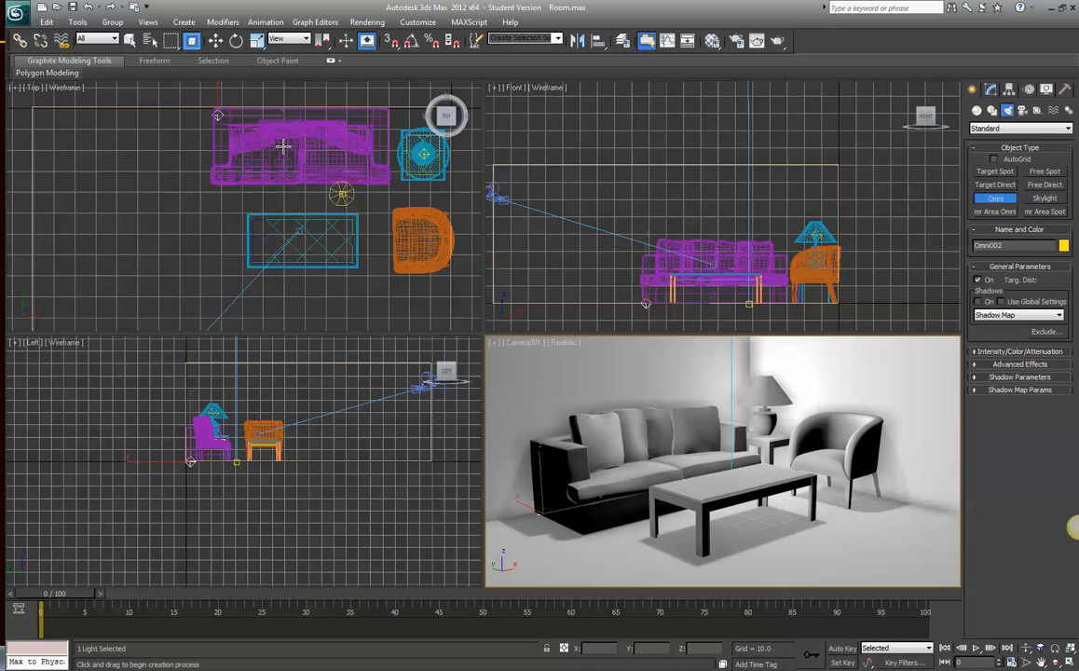
- Move the second omni light out in front of the sofa and raise it, to about X -136.7, Y -106.7, Z 20.2
left_click(215, 40)
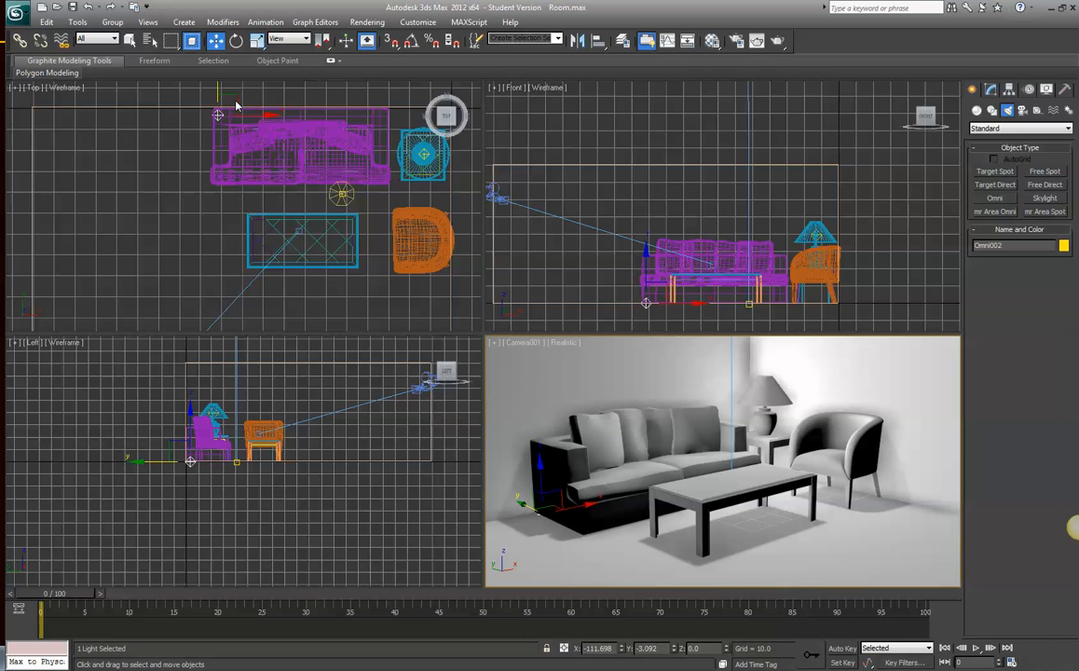
left_click(233, 97)
left_click_drag(233, 96, 195, 195)
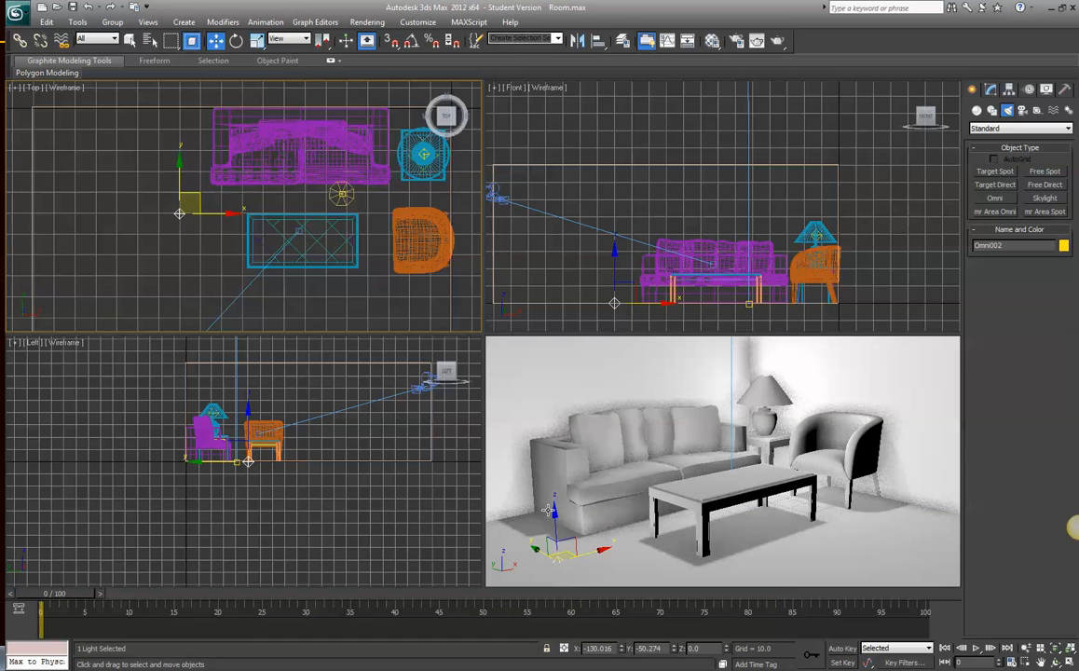
mouse_move(547, 509)
left_mouse_down()
mouse_move(555, 461)
mouse_move(568, 498)
mouse_move(647, 550)
left_mouse_up()
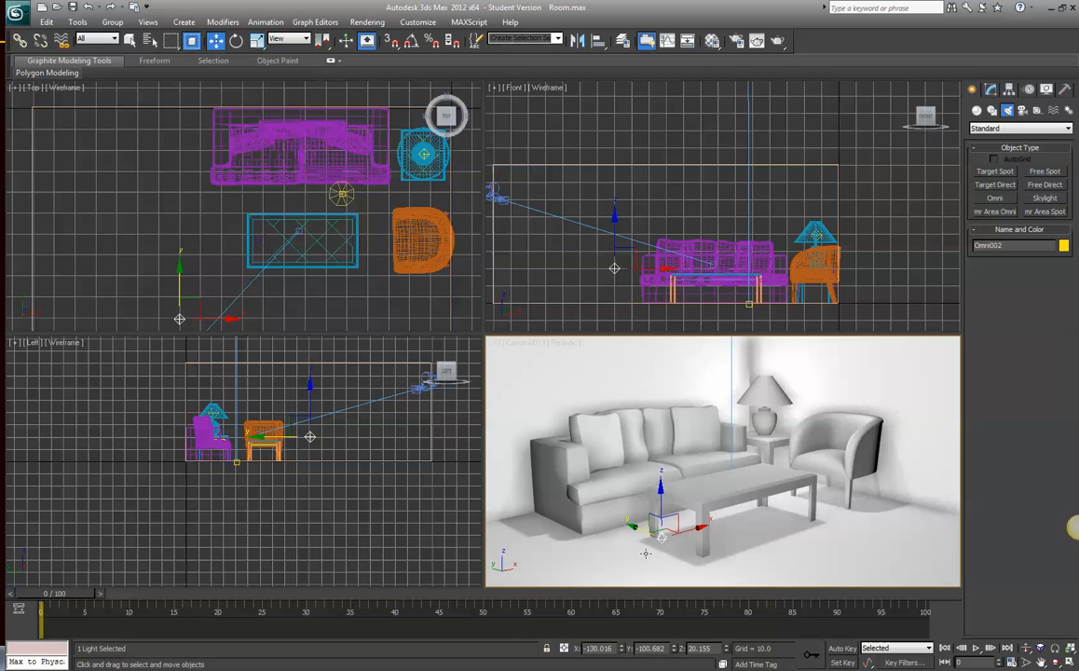
left_click(196, 309)
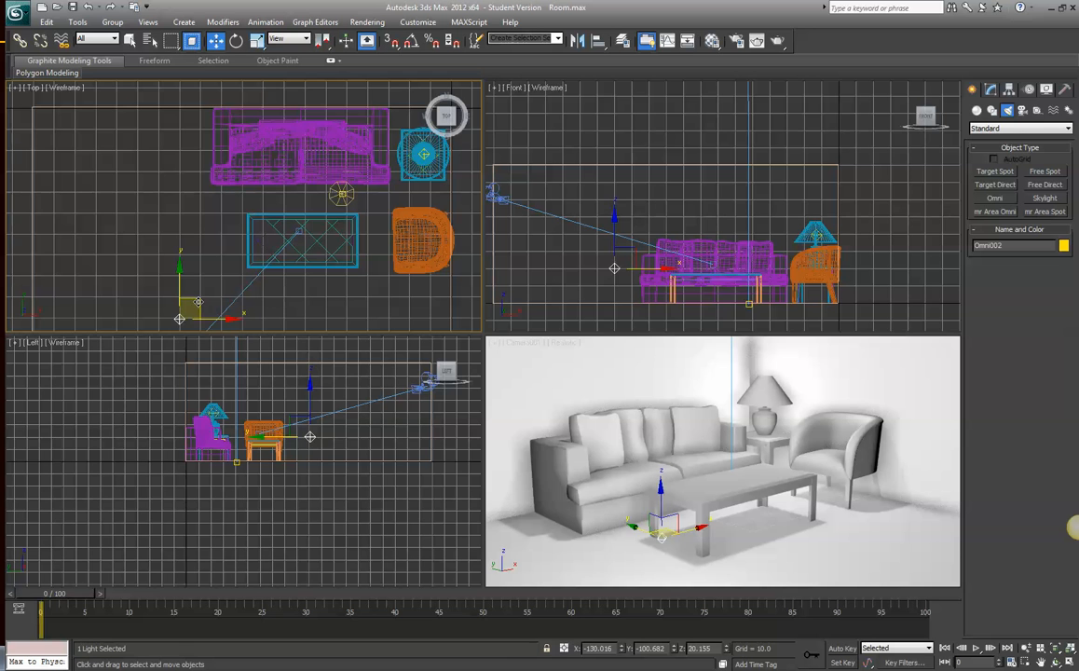
left_click_drag(198, 302, 190, 314)
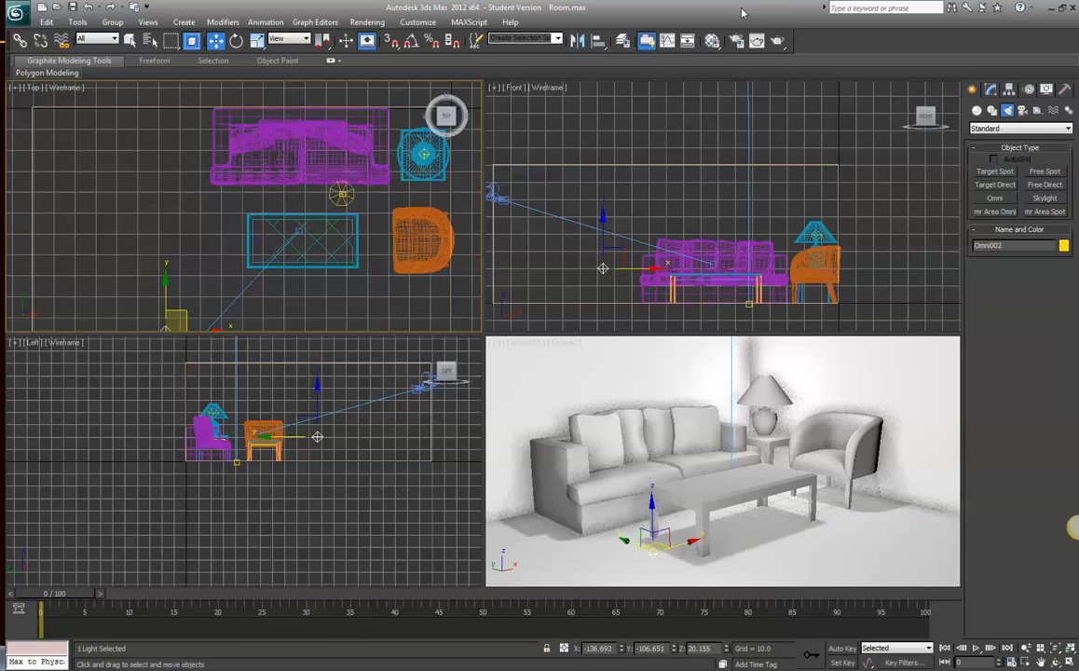
- Render the Camera001 view to check the room with the second omni light in front of the sofa
left_click(775, 41)
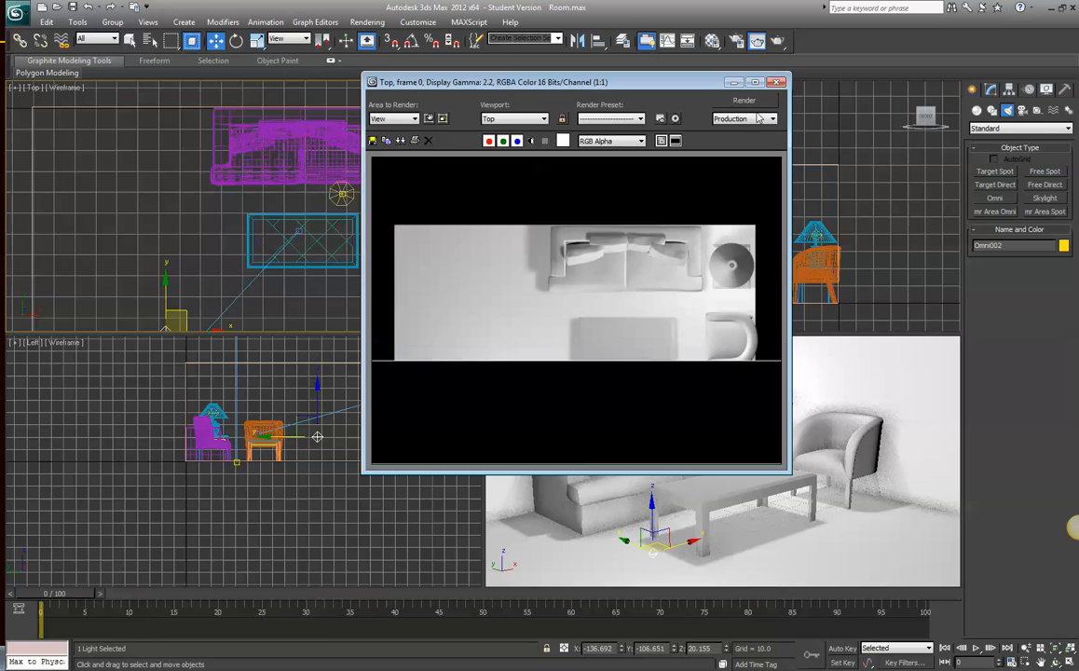
left_click(780, 82)
left_click(793, 351)
left_click(777, 41)
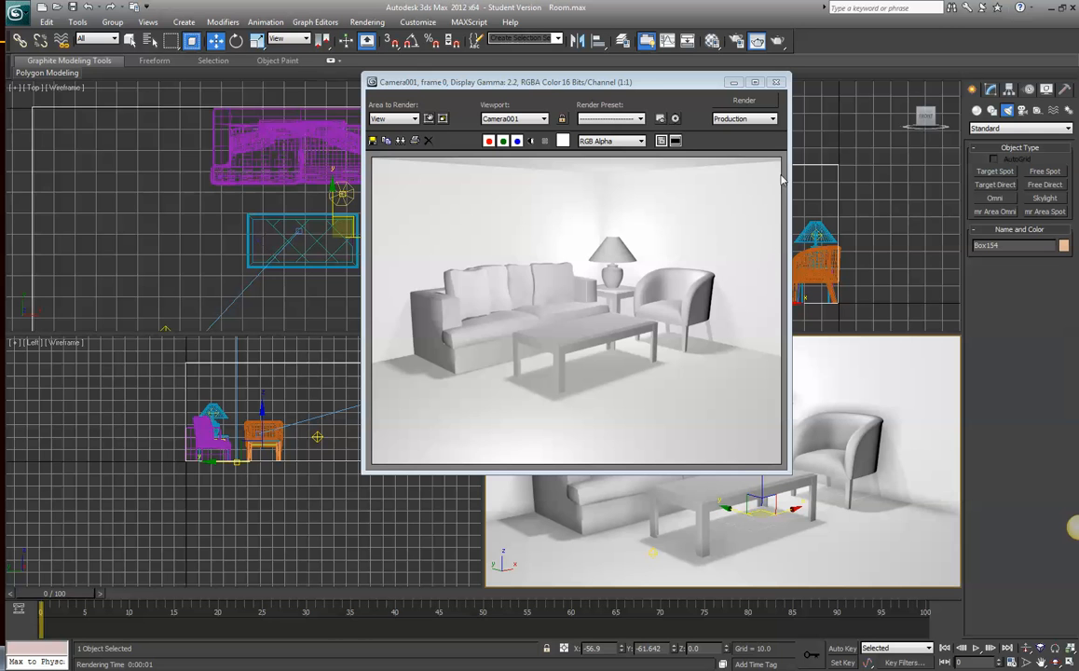
left_click(779, 84)
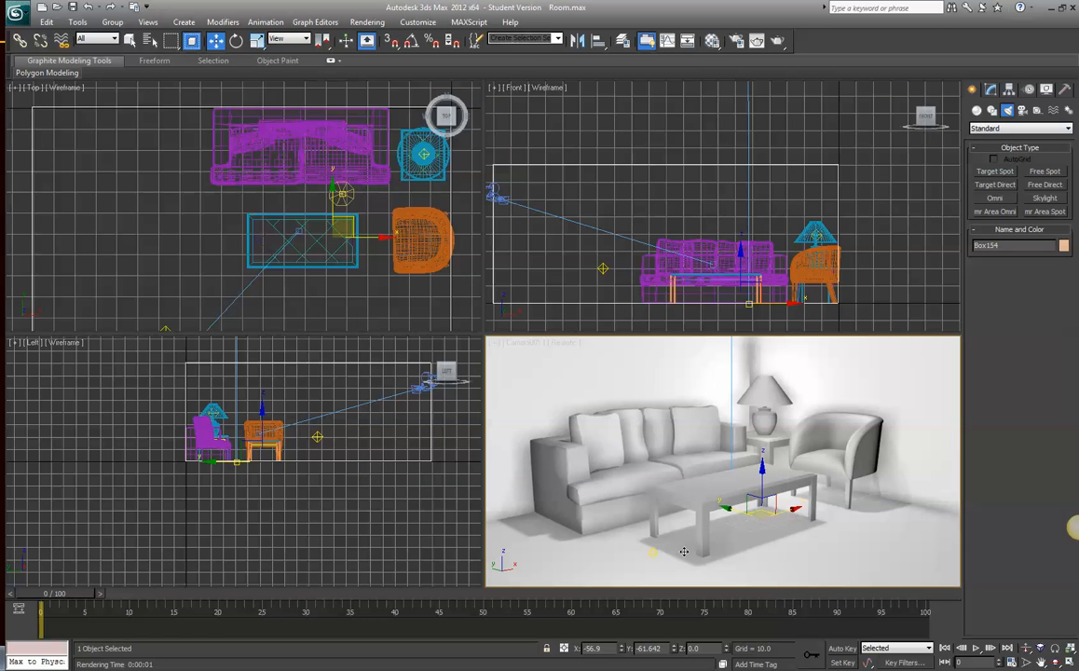
- Select the second omni light in the Top view and set its intensity multiplier to 0.1
left_click(166, 328)
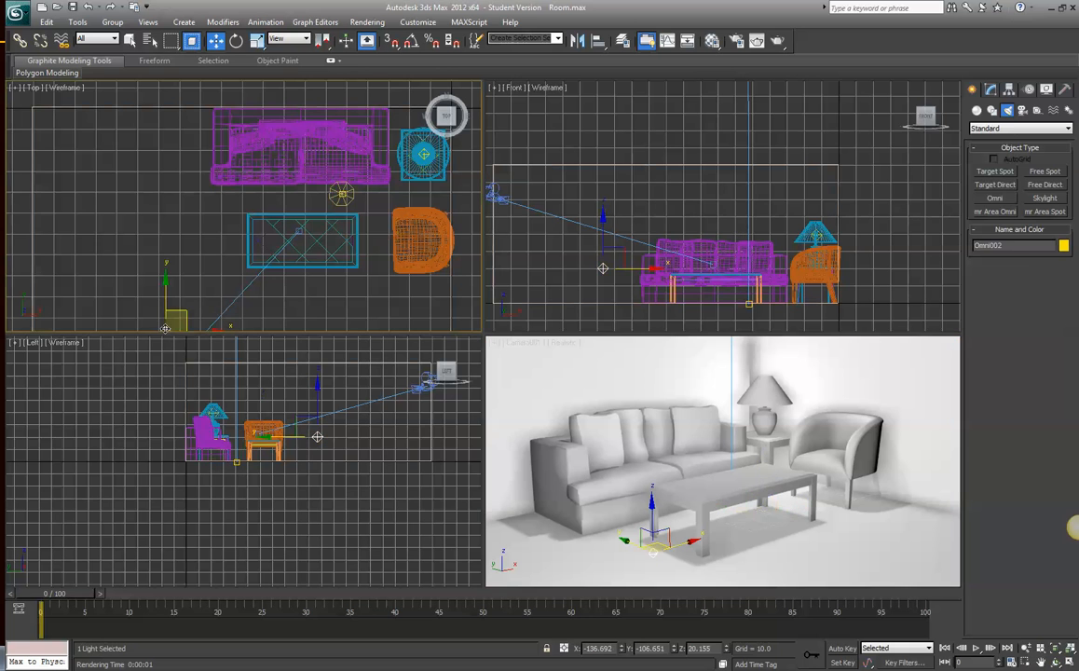
left_click(991, 88)
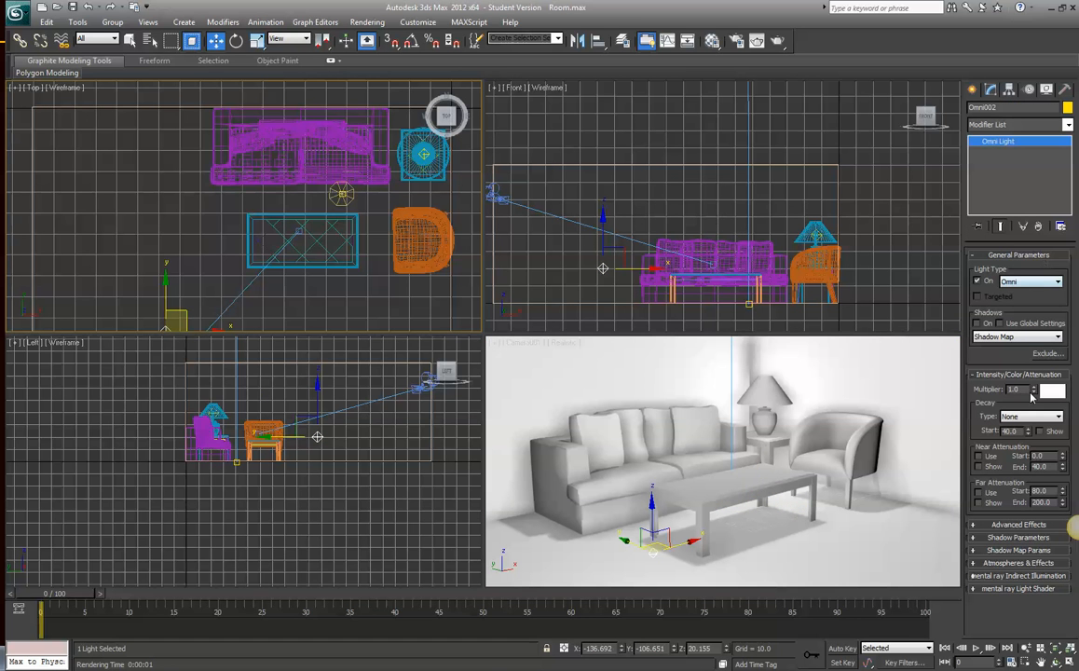
left_click_drag(1033, 390, 1037, 446)
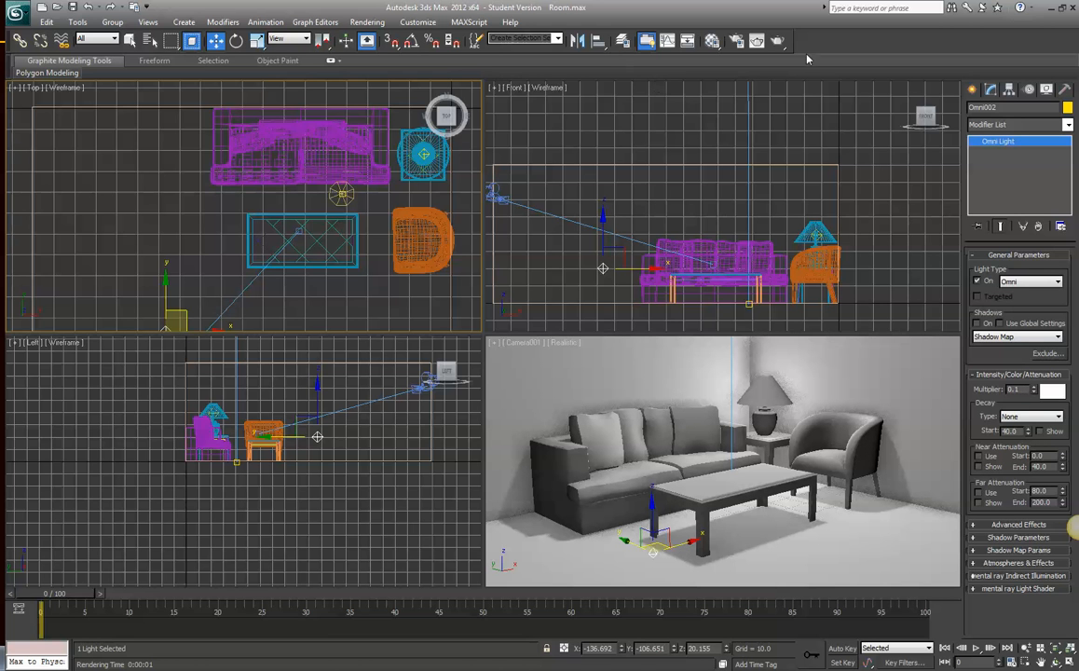
- Render the Camera001 view to check the room with the second omni light dimmed
left_click(777, 41)
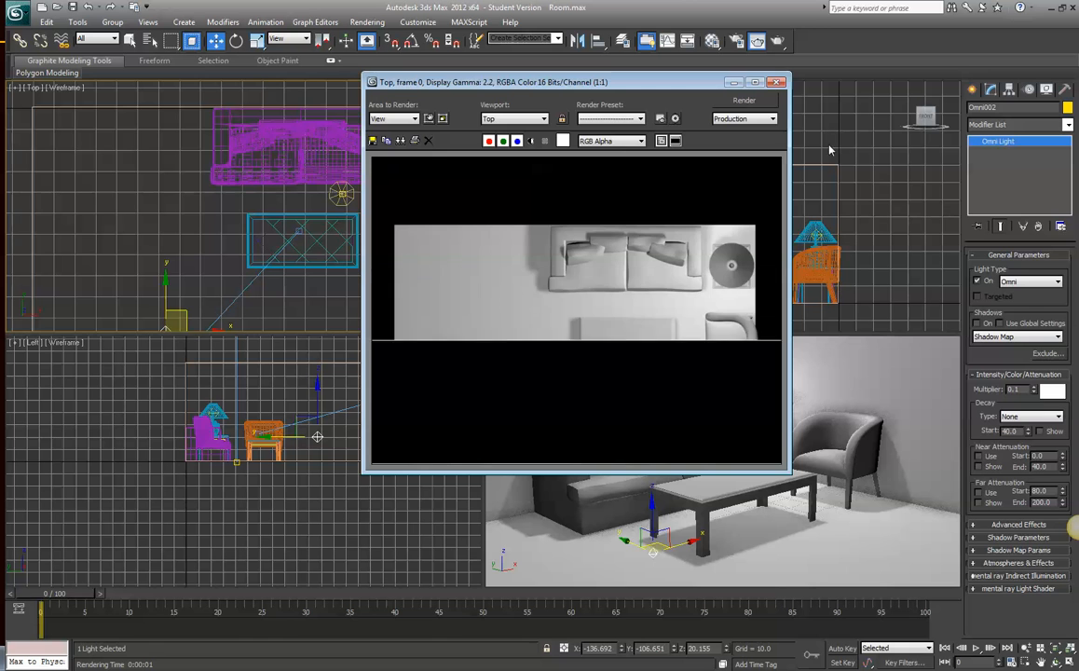
left_click(781, 83)
left_click(838, 442)
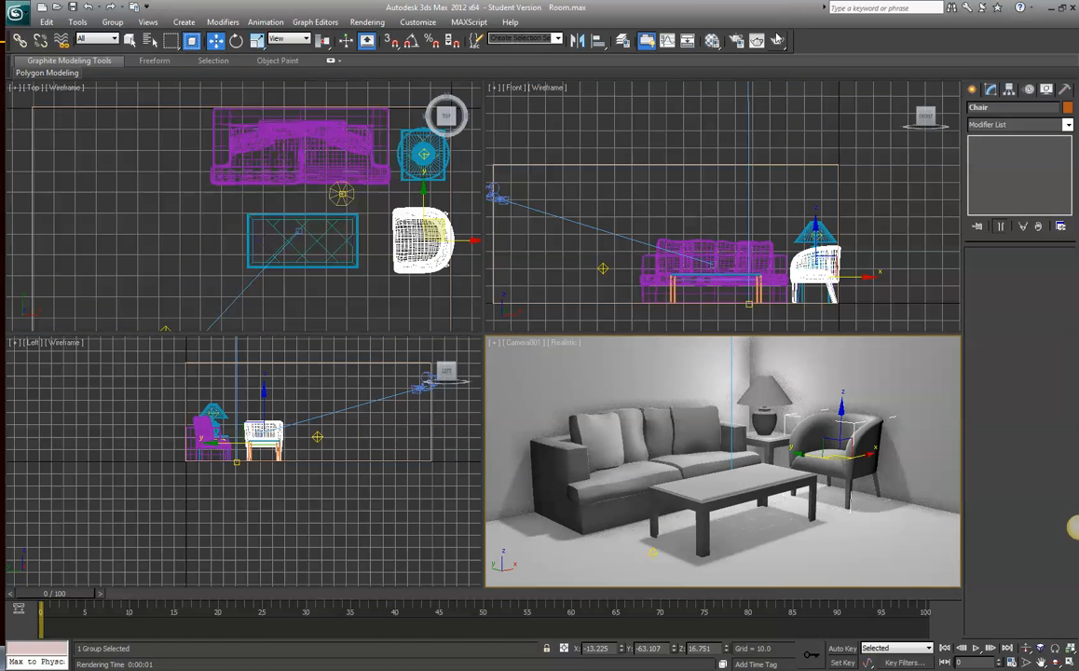
left_click(777, 41)
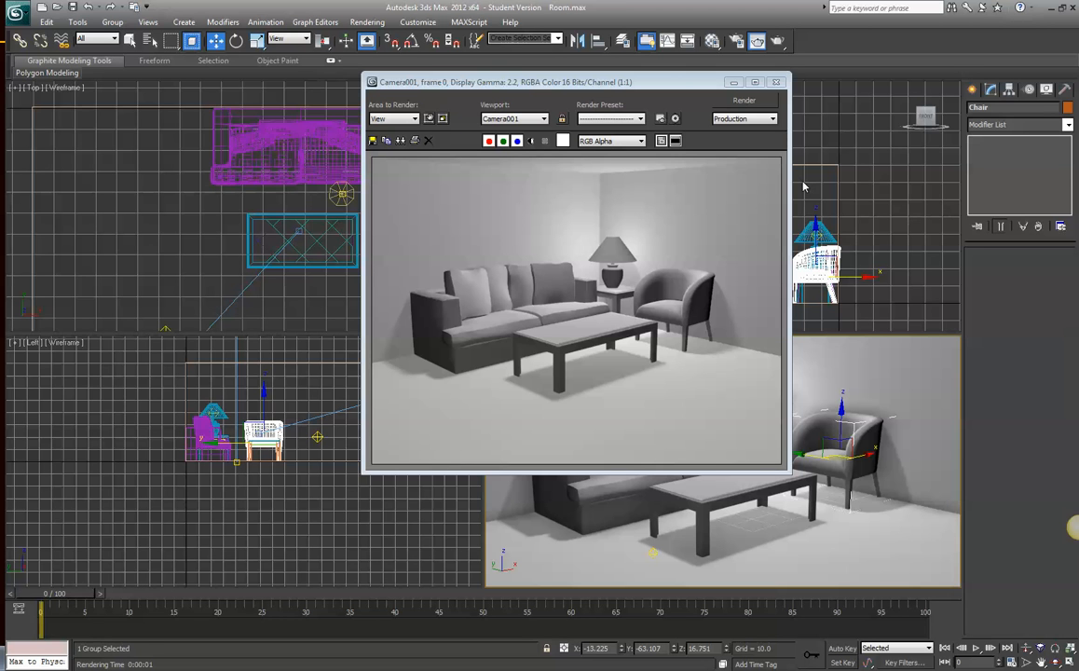
left_click(783, 82)
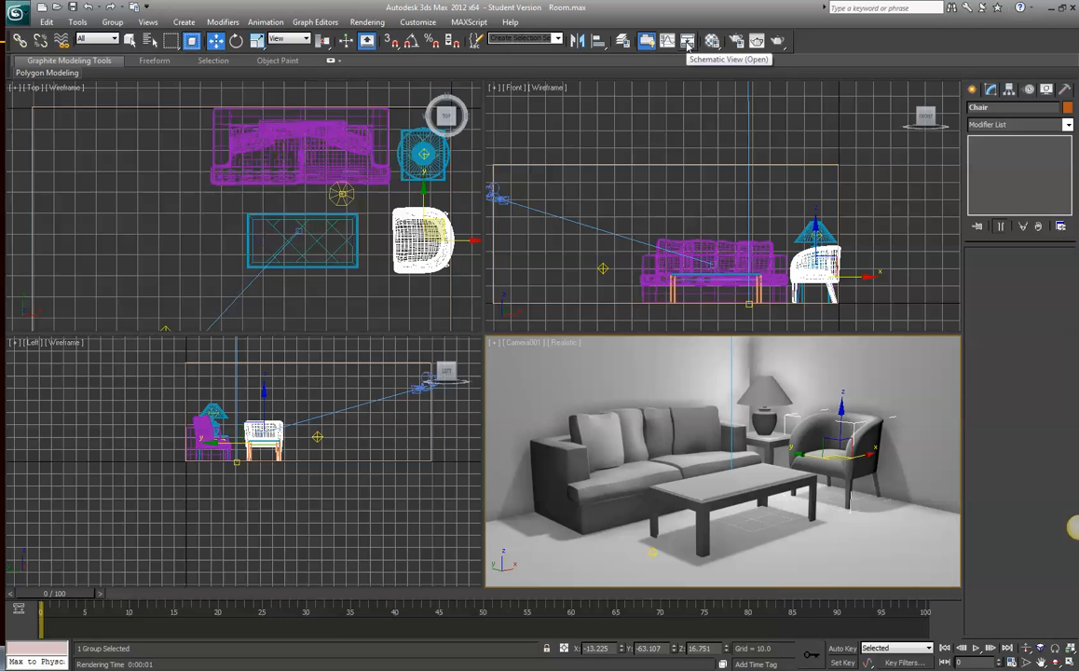
- Open the 3ds Max online help, search it for "light lister" and display the Light Lister topic
left_click(510, 21)
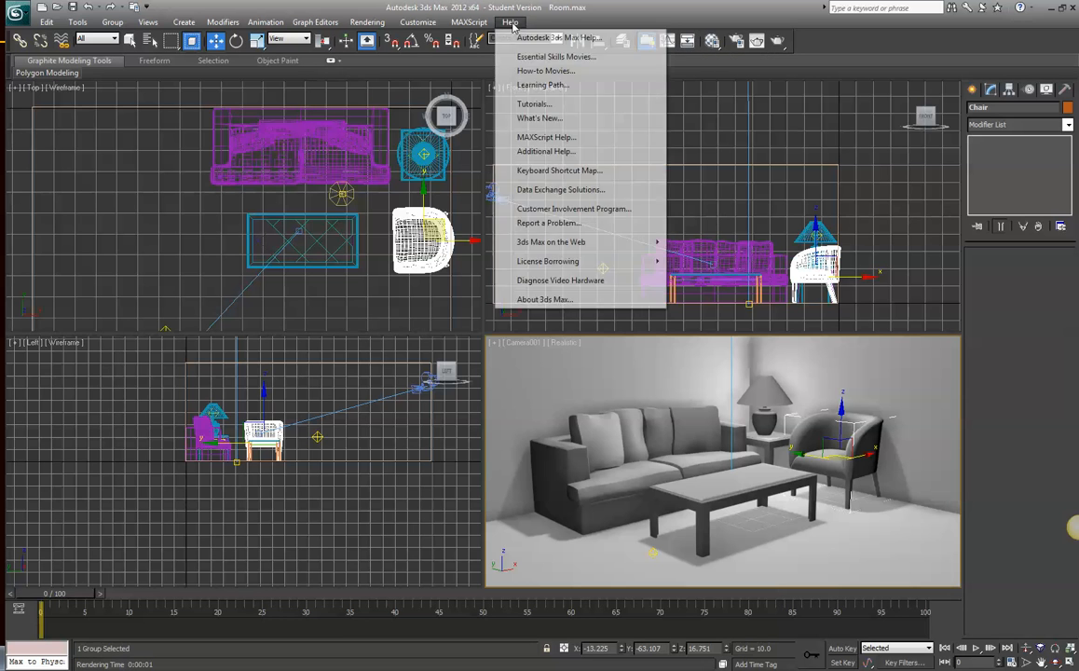
left_click(550, 38)
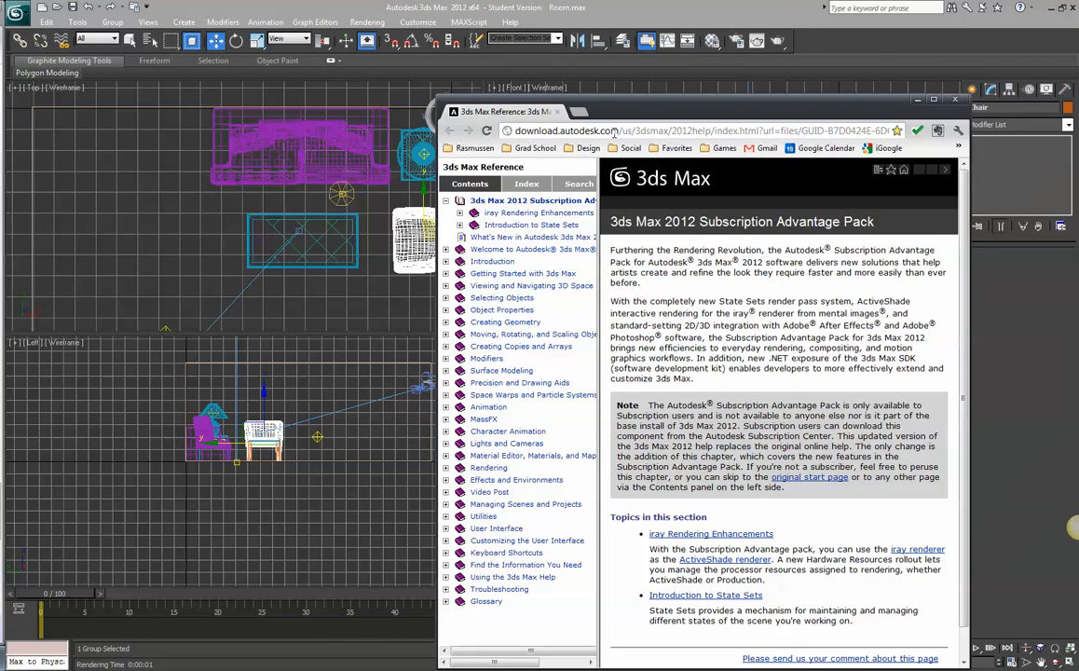
left_click_drag(632, 108, 568, 1)
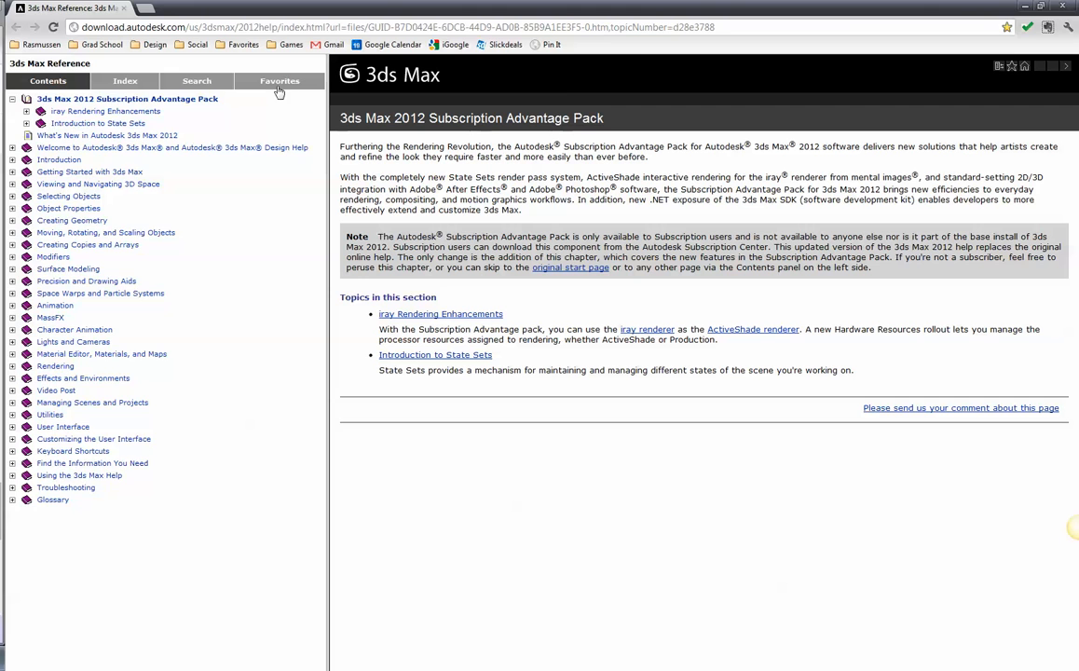
left_click(191, 81)
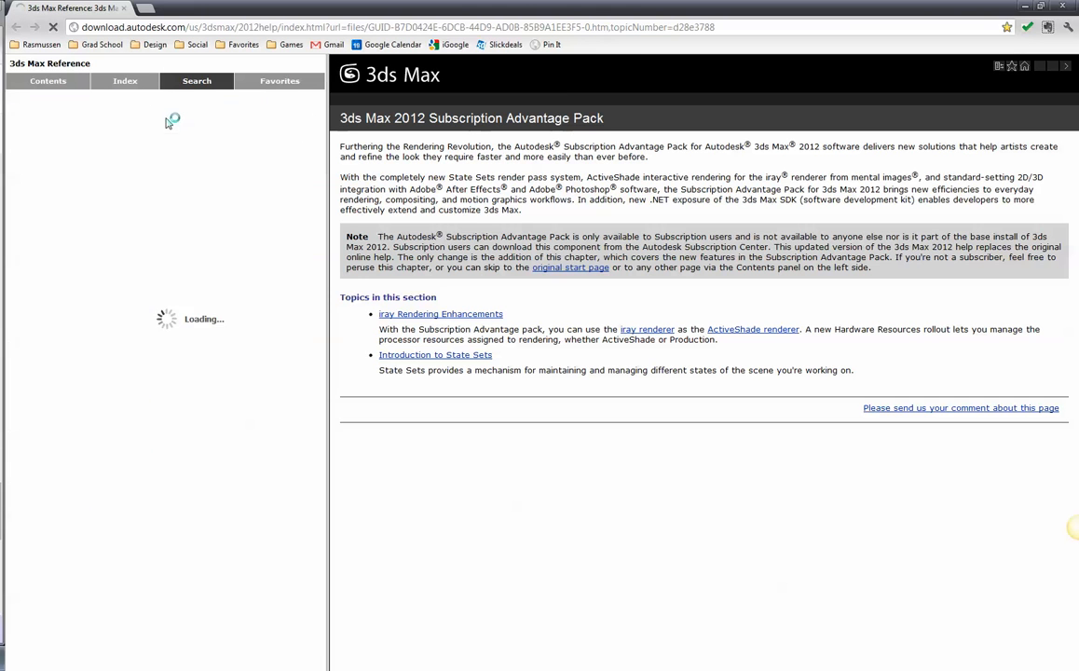
left_click(147, 141)
key("ctrl+a")
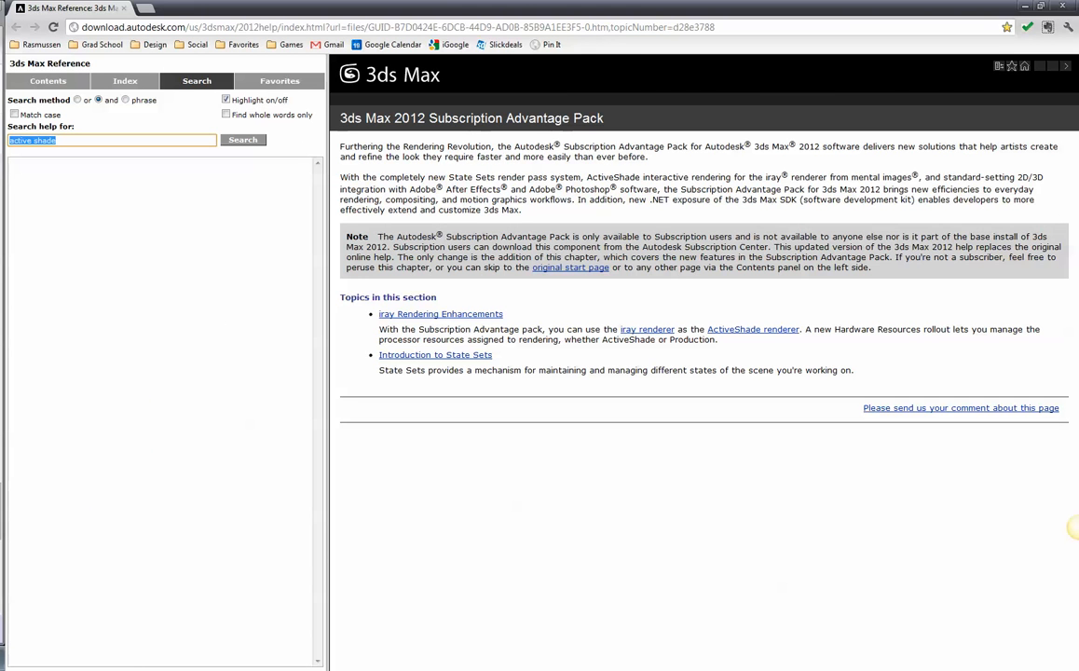
type("ight lister")
left_click(245, 141)
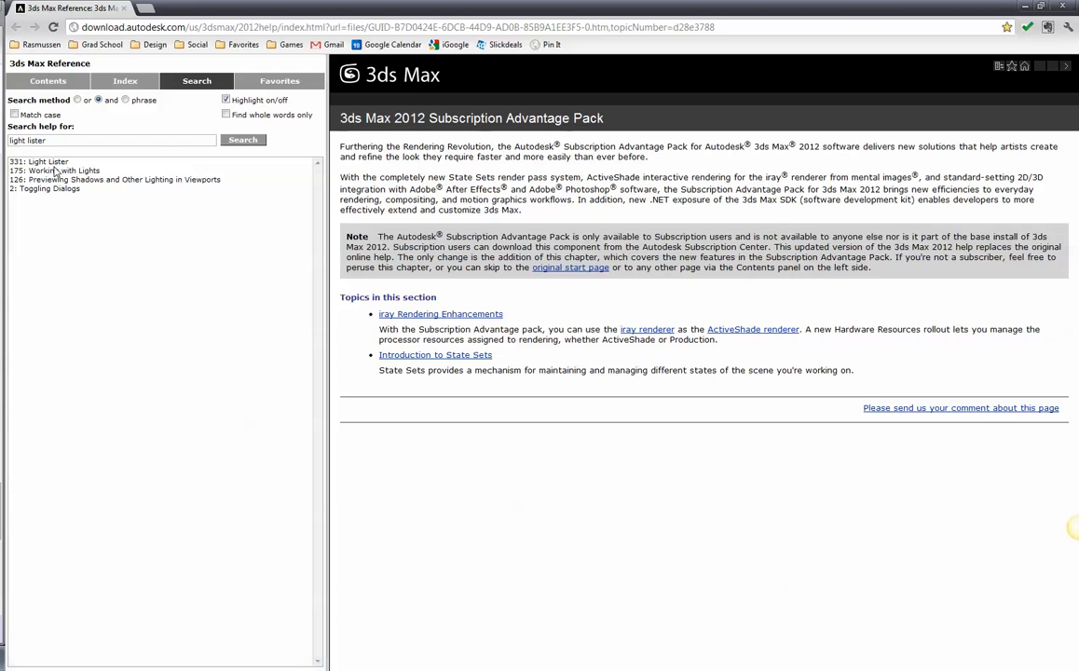
left_click(48, 162)
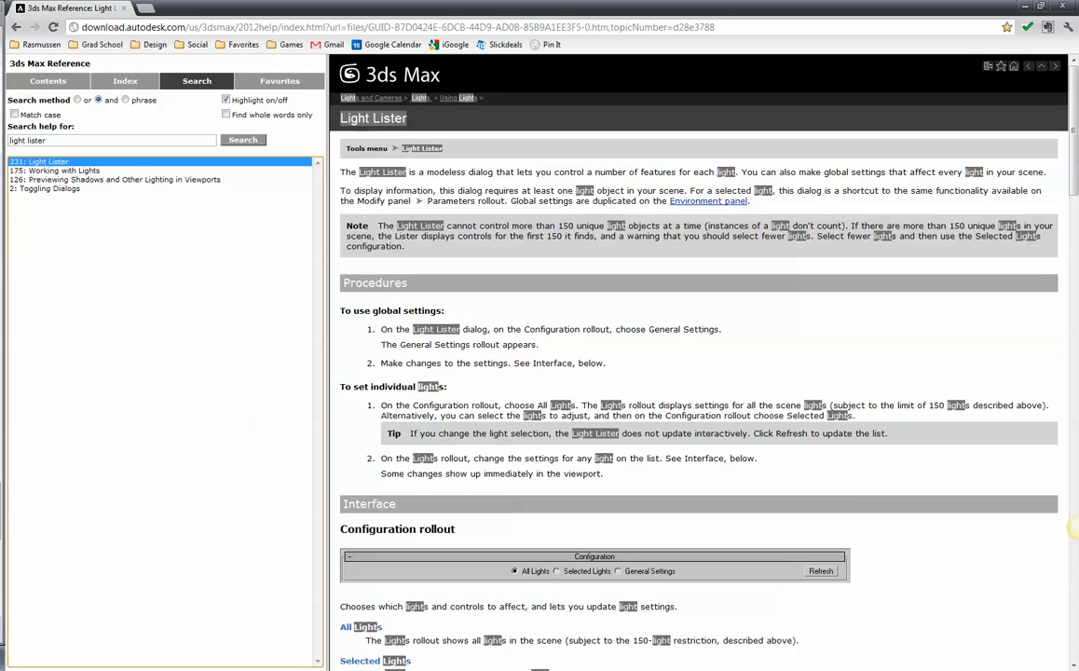
- Look through the Light Lister topic's procedures and interface sections in the browser, and return to 3ds Max
key("alt+Tab")
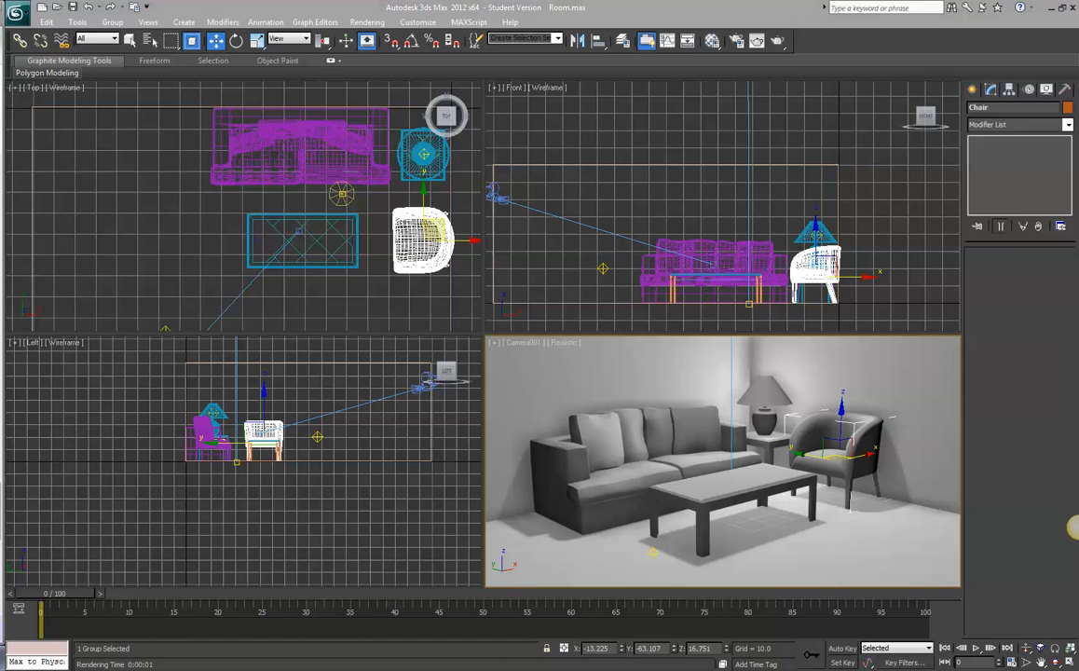
key("alt+Tab")
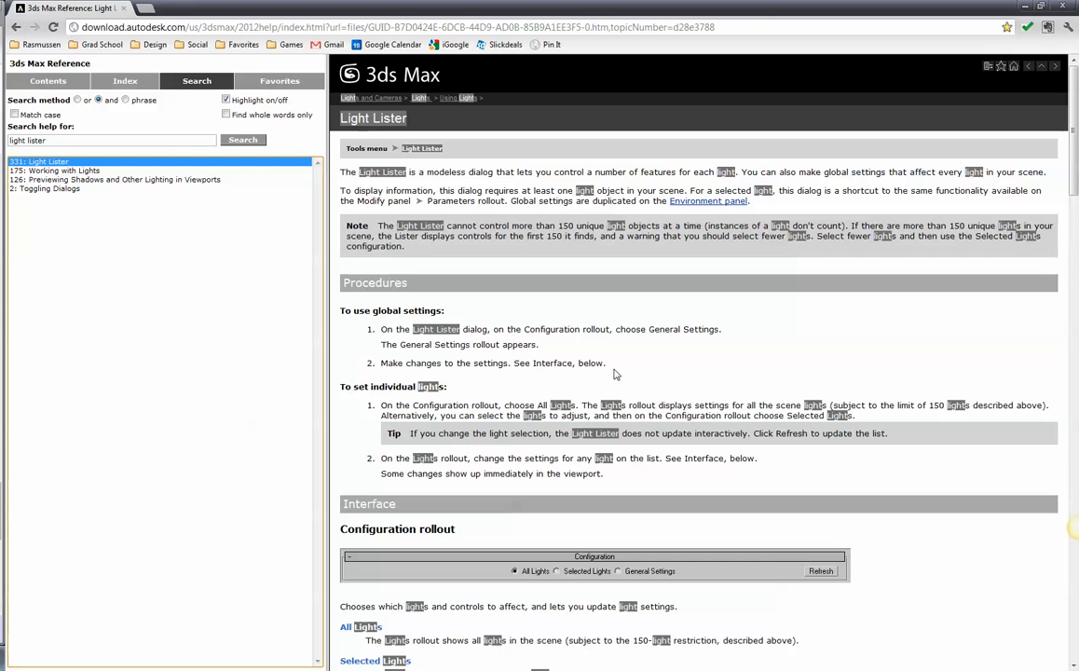
scroll(625, 366, "down", 2)
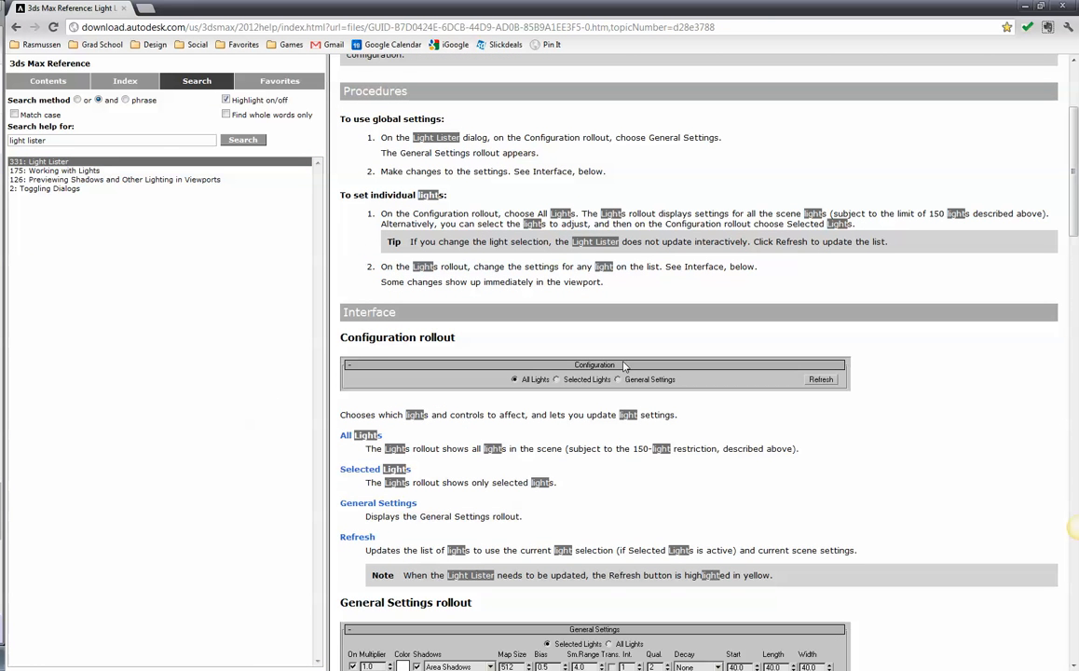
scroll(625, 364, "up", 2)
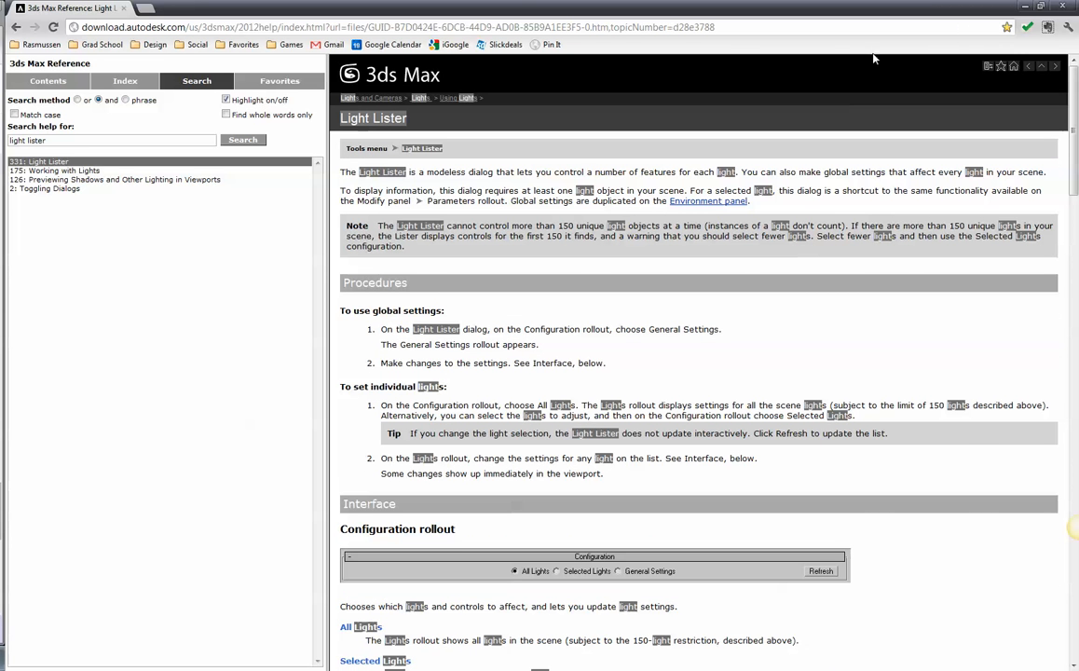
key("alt+Tab")
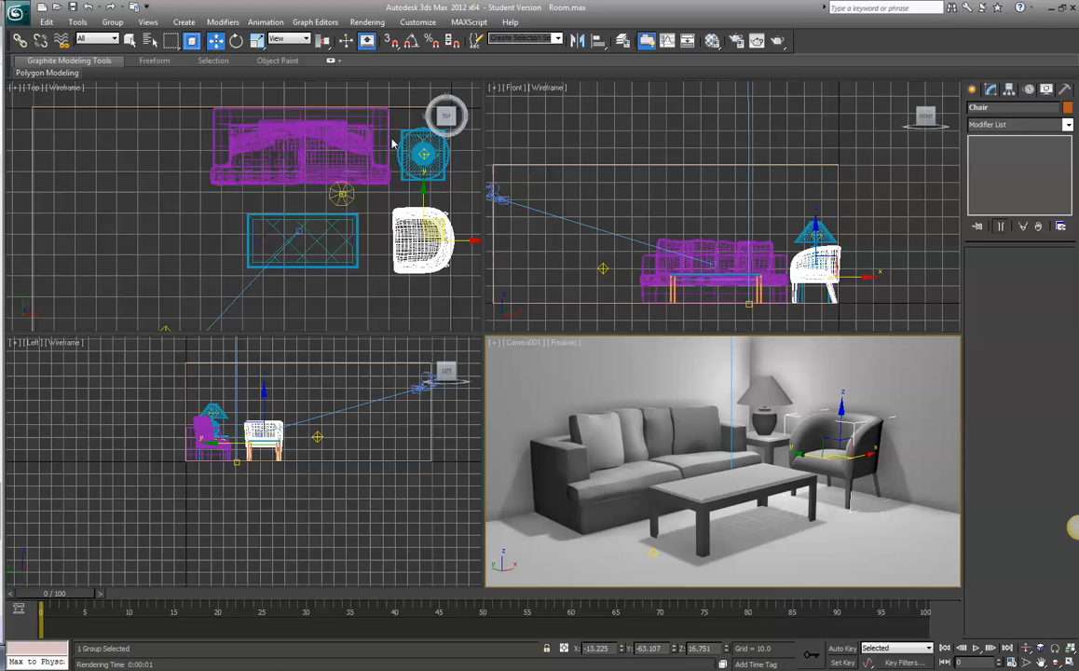
- Open the Light Lister, then resize and move its window so the Camera001 view stays uncovered
left_click(78, 23)
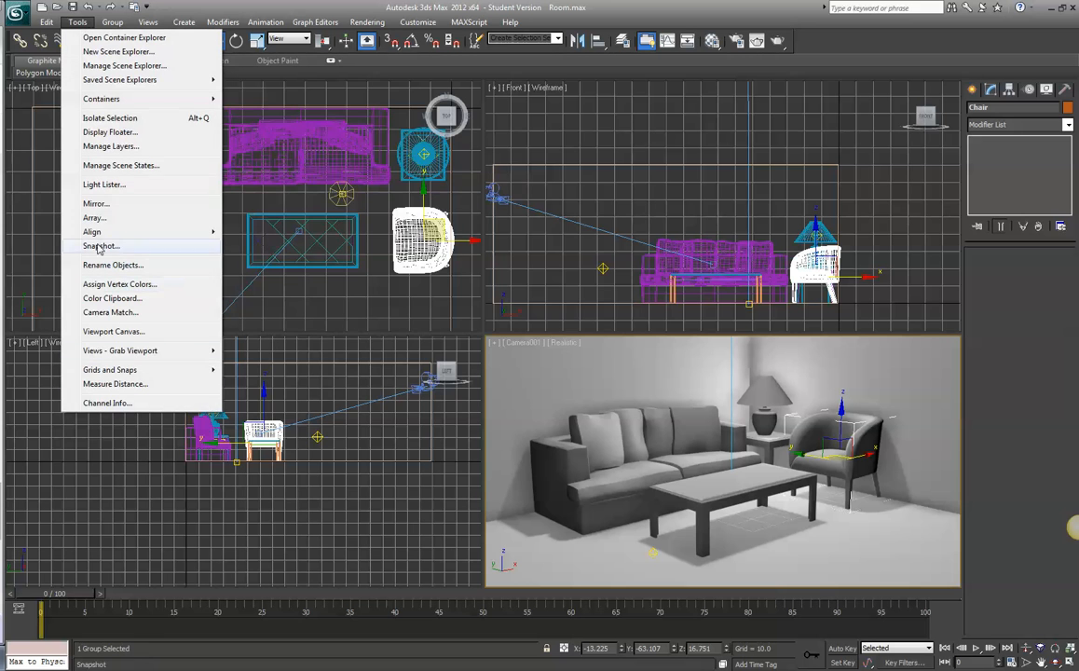
left_click(105, 186)
left_click_drag(393, 120, 596, 177)
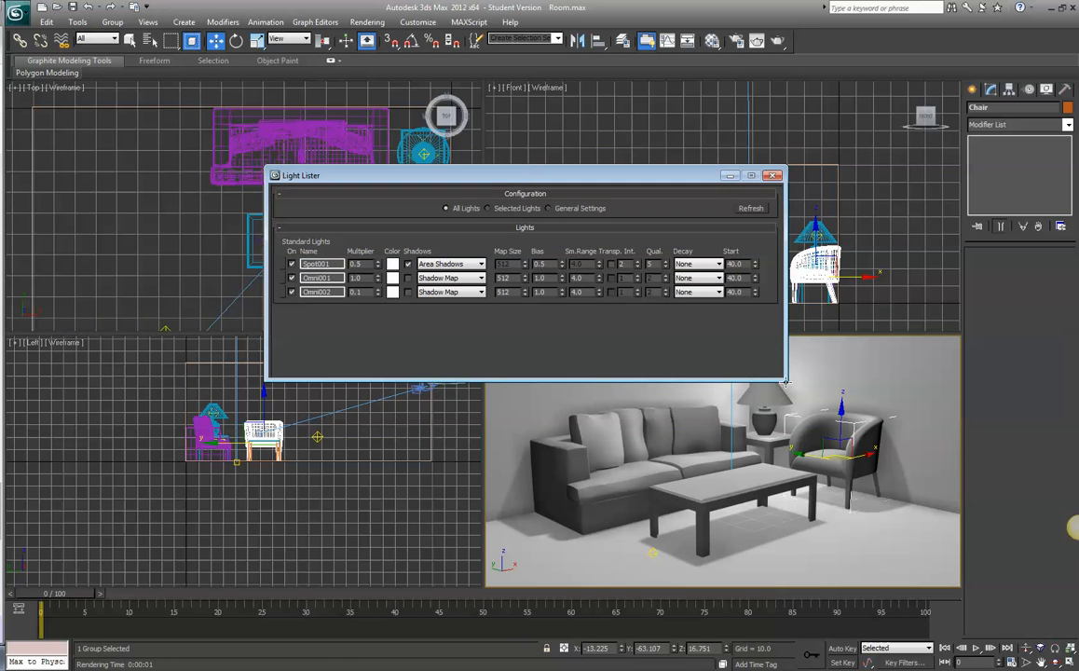
left_click_drag(785, 380, 807, 463)
left_click_drag(620, 171, 803, 199)
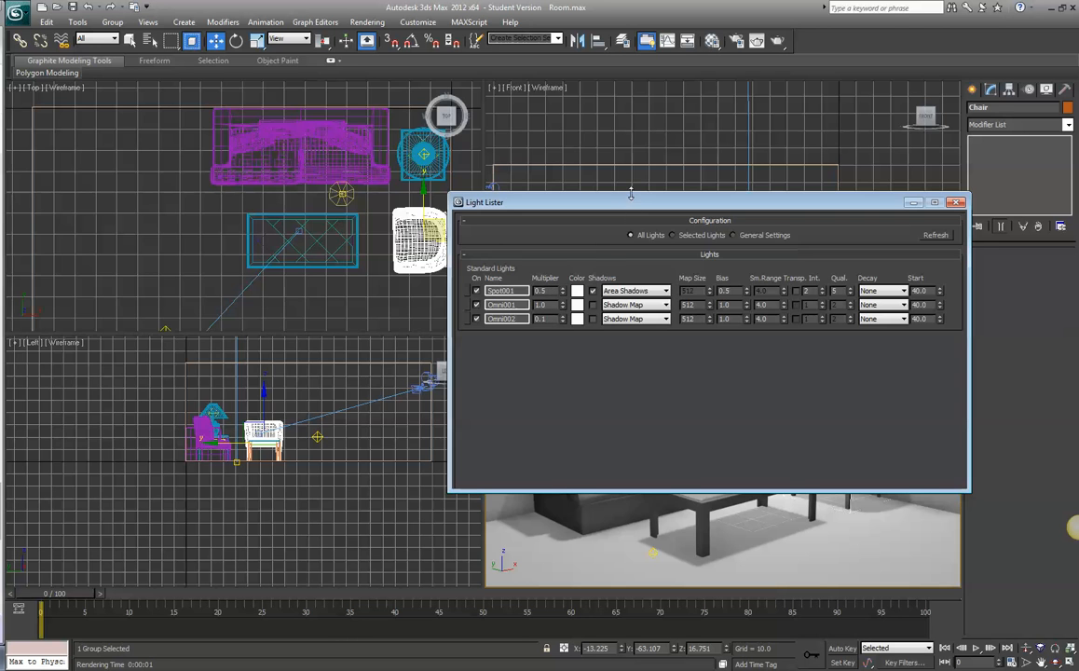
left_click_drag(631, 202, 230, 73)
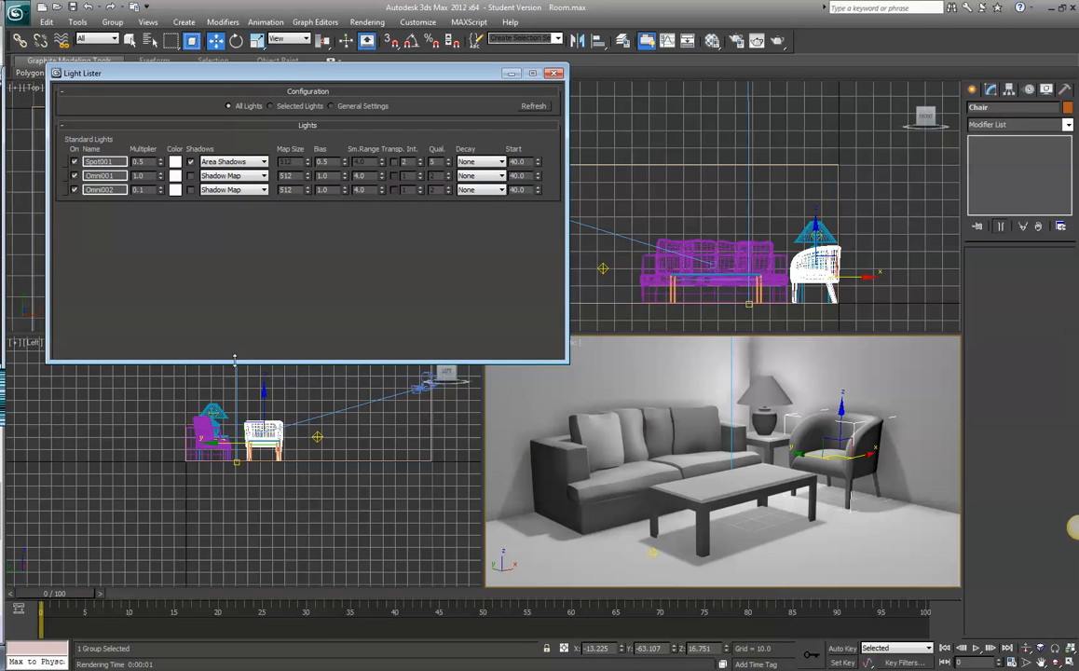
left_click_drag(235, 361, 233, 268)
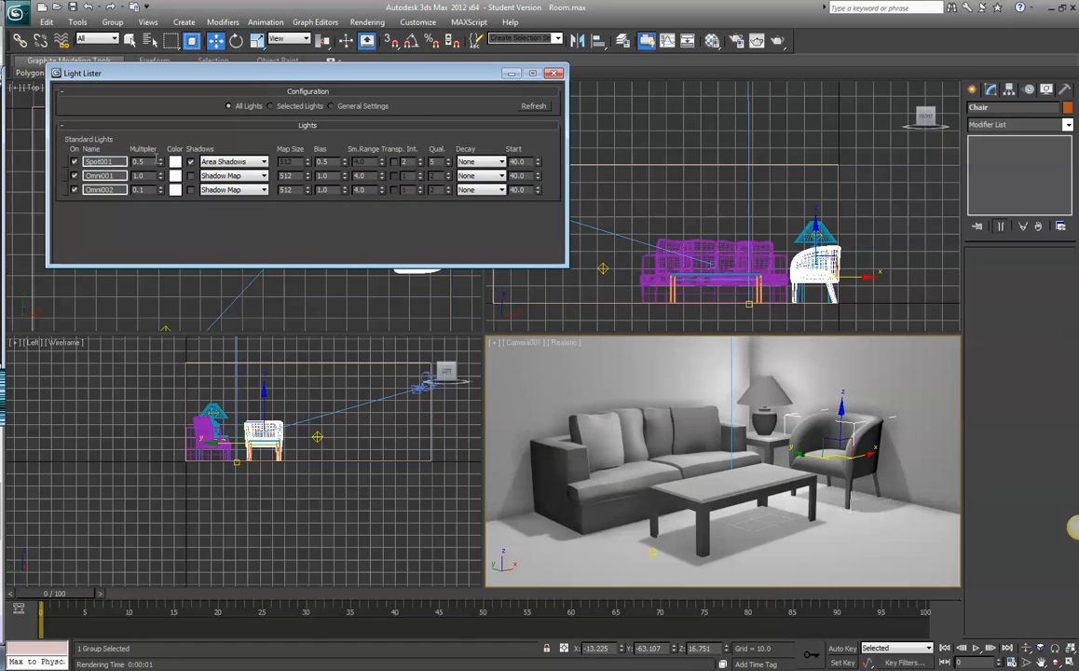
- Set the light multipliers in the Light Lister to 0.6 for Spot001, 0.1 for Omni001 and 0.4 for Omni002
left_click_drag(161, 164, 160, 186)
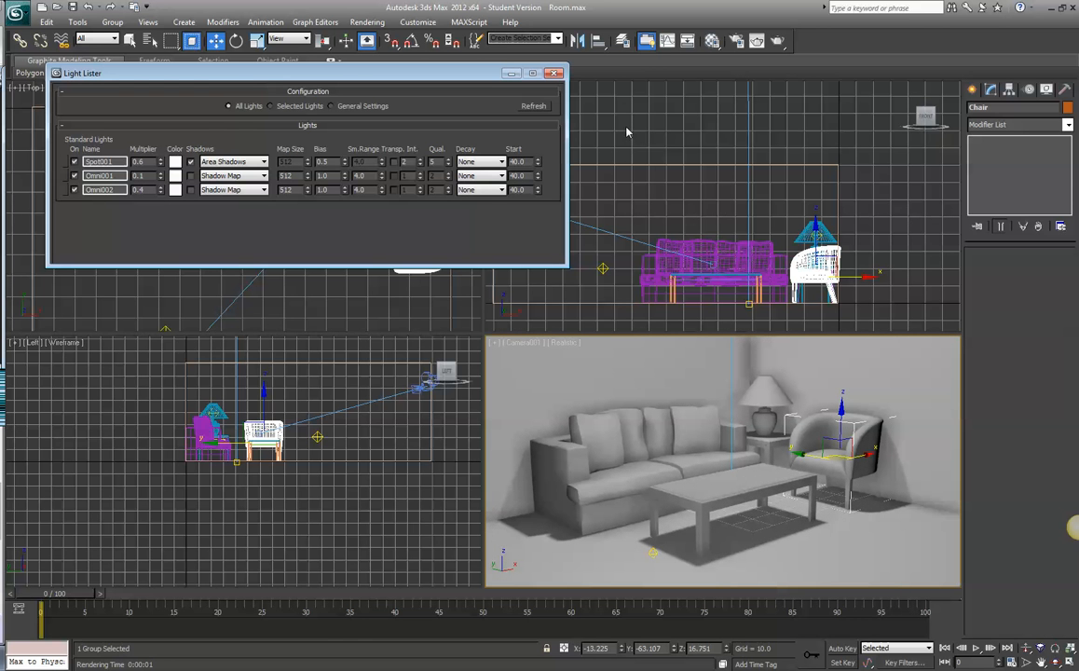